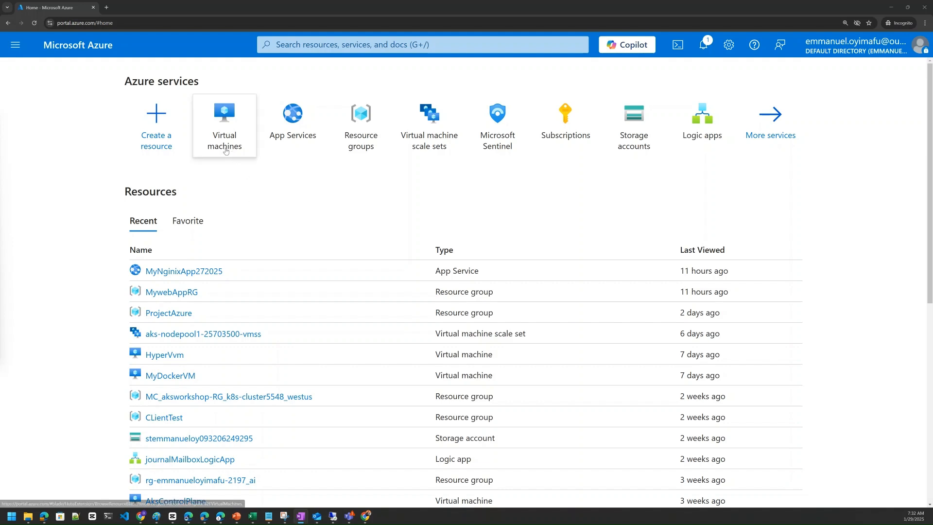
Step: Open the Azure portal at portal.azure.com in a new browser tab
mouse_move(226, 150)
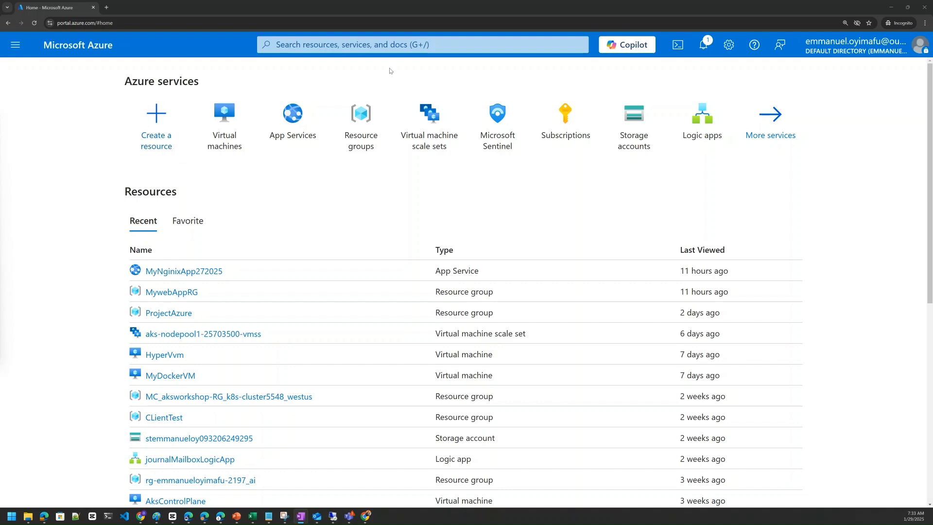
click(107, 7)
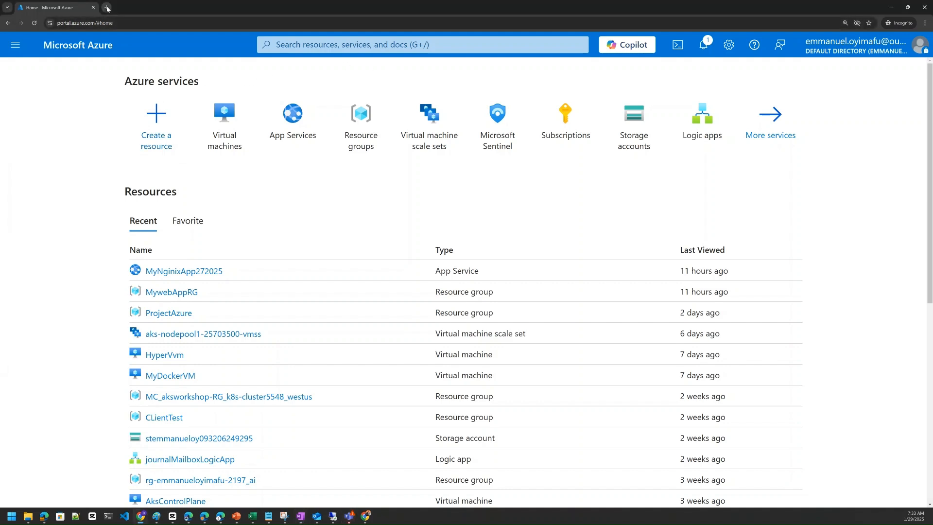
text(po)
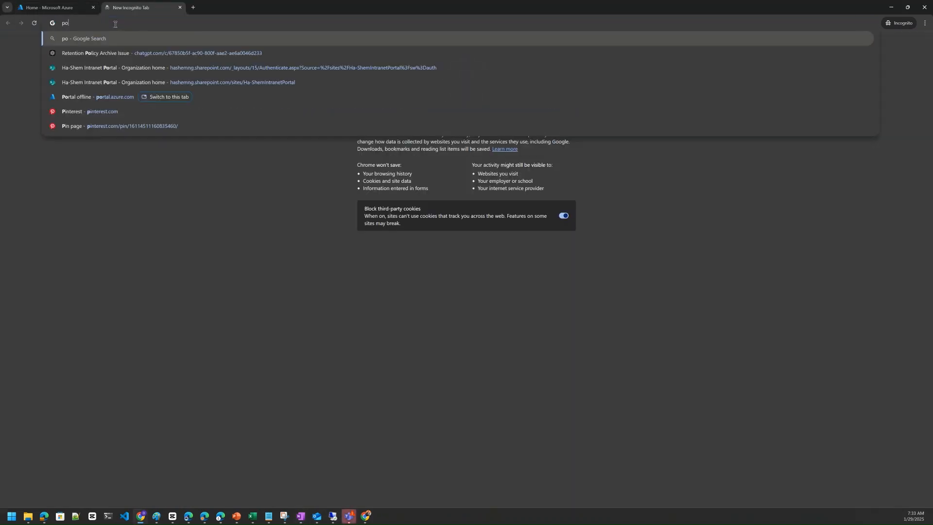
text(rtal.azure.com)
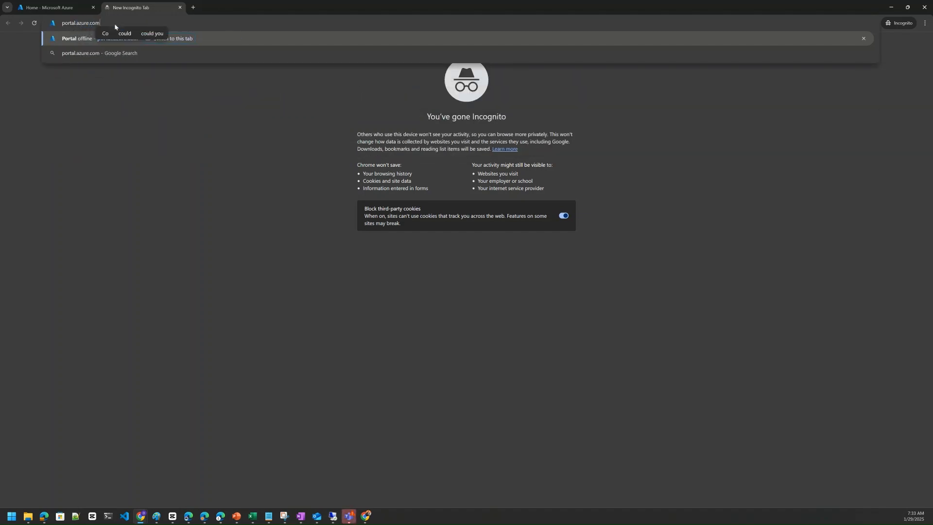
key(Return)
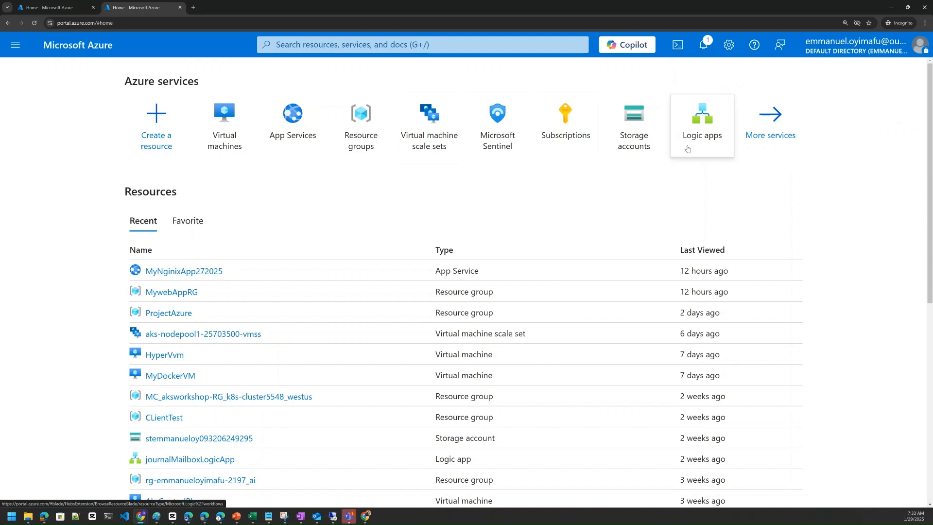
Step: Search the portal for "azure container instan" and open the Container instances service
click(331, 47)
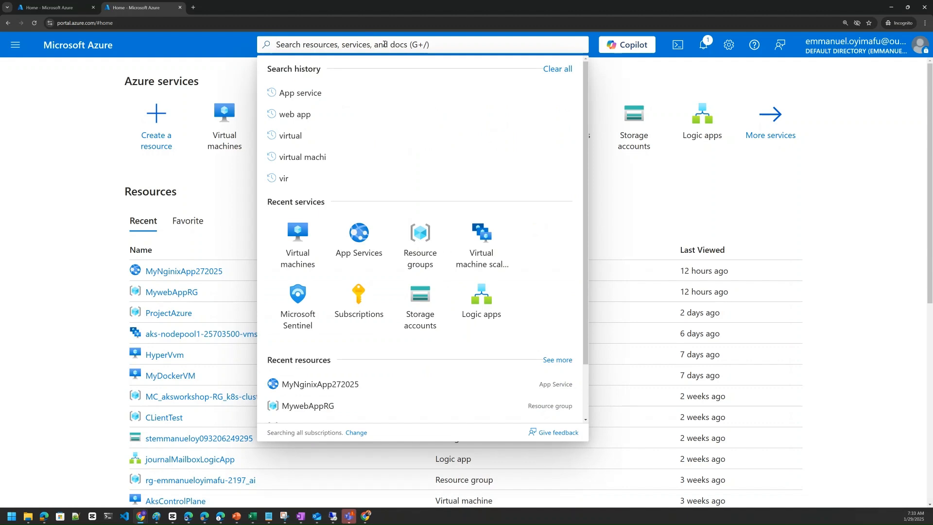
text(azure con)
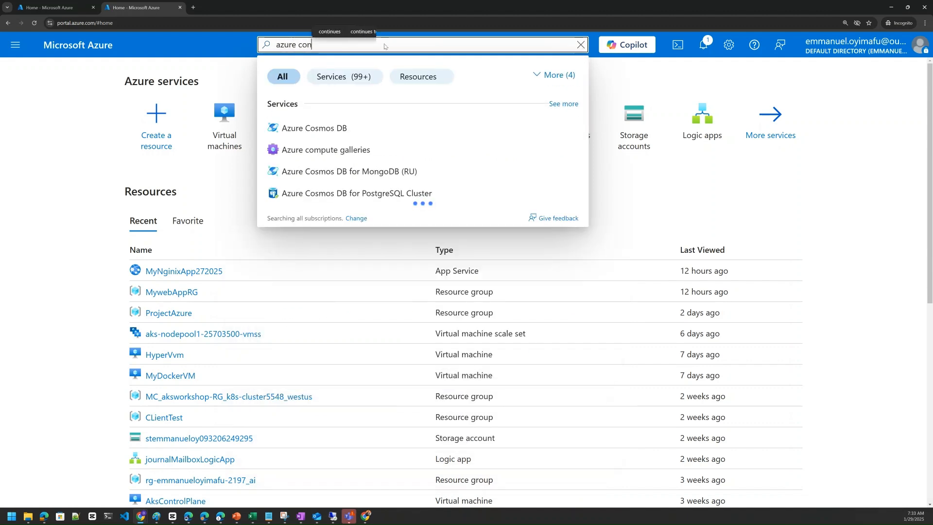
text(tainer)
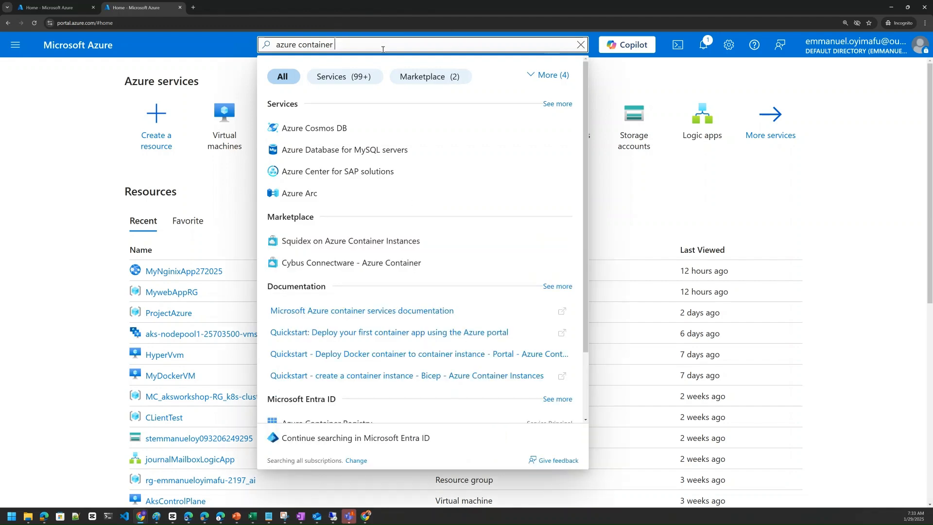
text( instan)
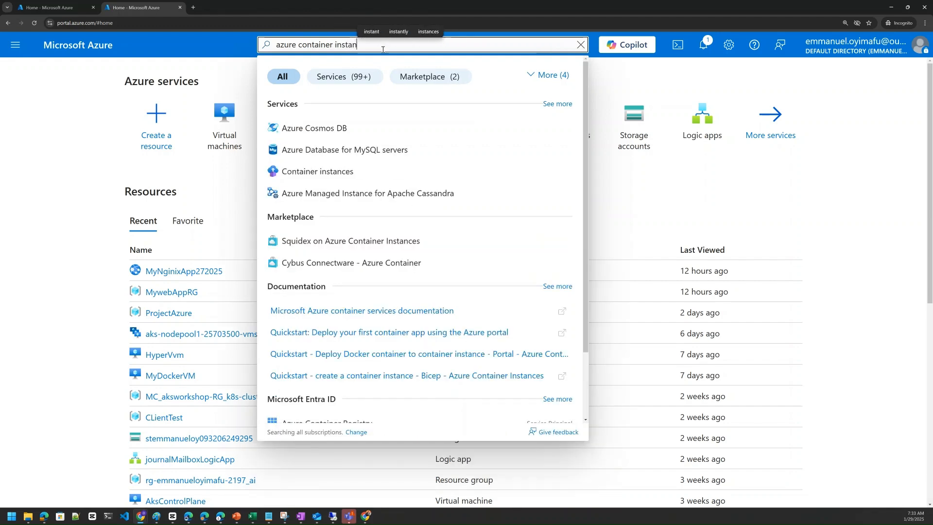
click(299, 175)
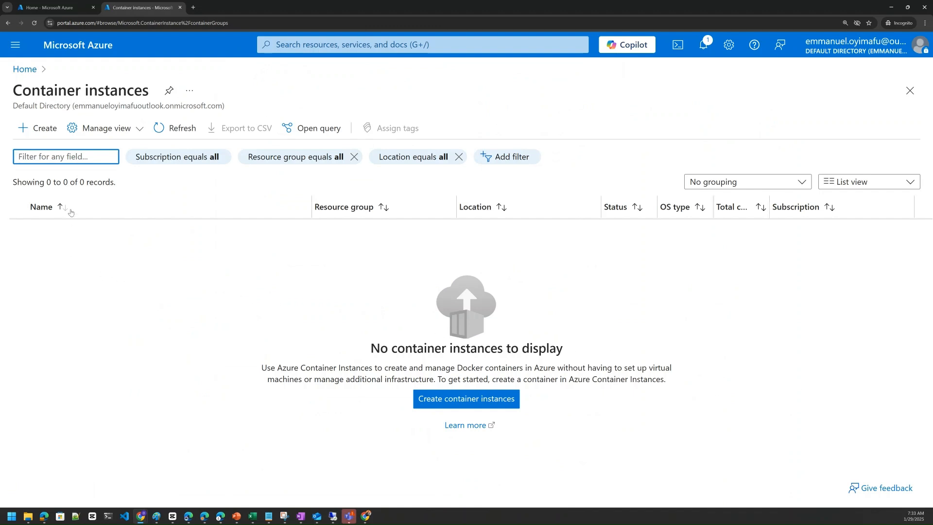
Step: Start creating a container instance under Visual Studio Enterprise Subscription, using the existing resource group MywebAppRG
click(40, 136)
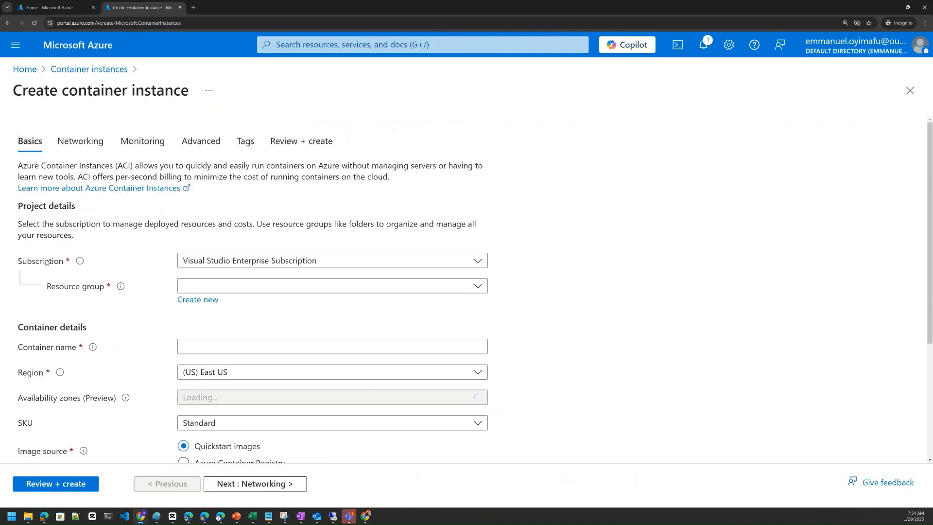
scroll(98, 235, down, 1)
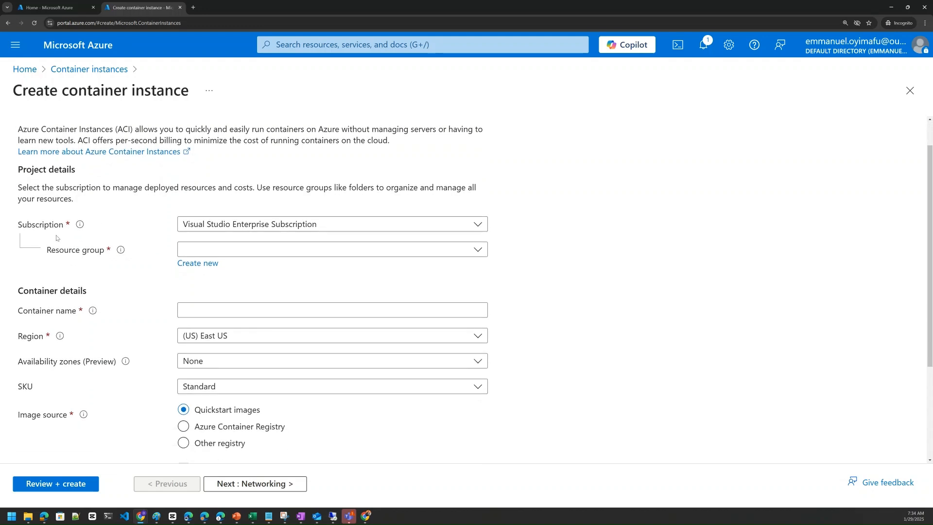
click(201, 225)
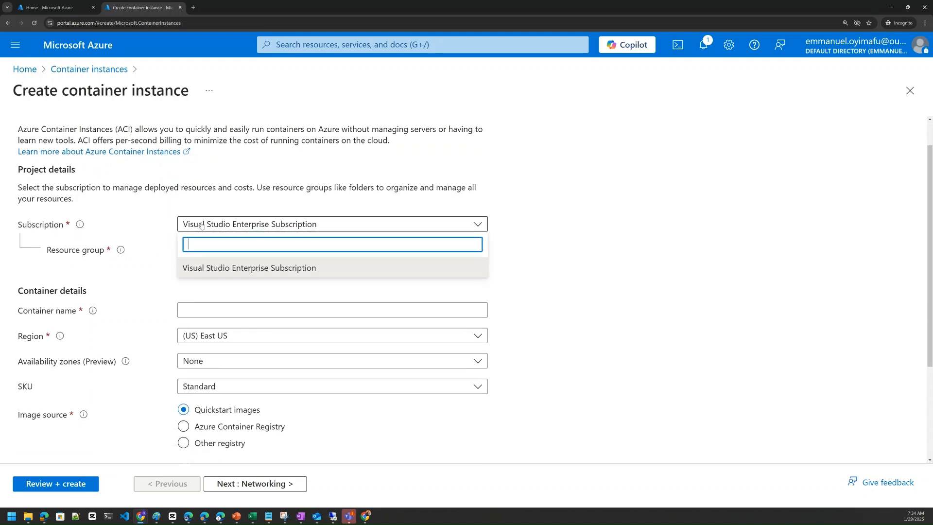
click(201, 225)
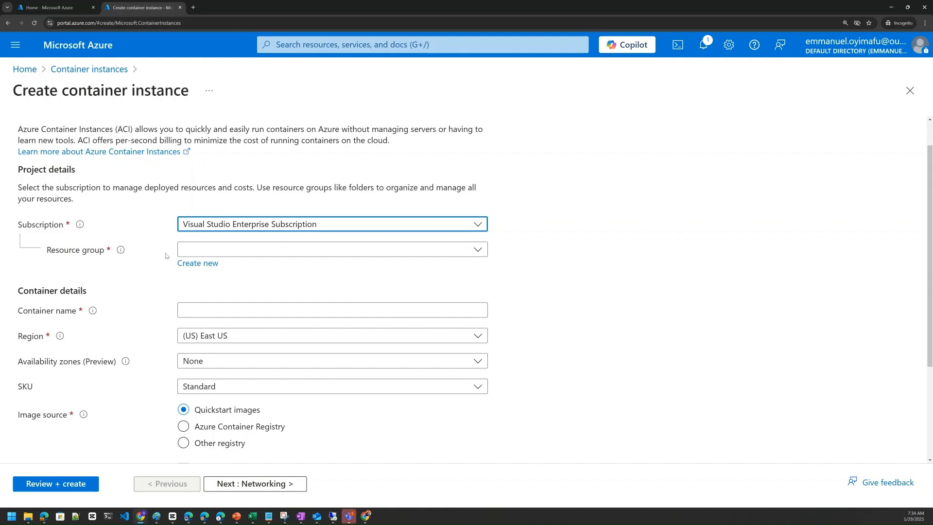
click(476, 250)
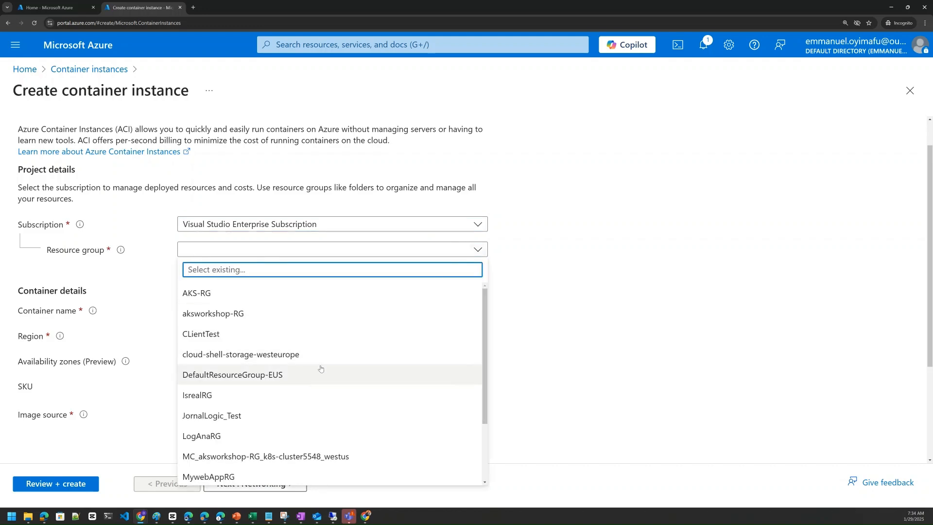
scroll(301, 400, down, 1)
scroll(313, 412, down, 1)
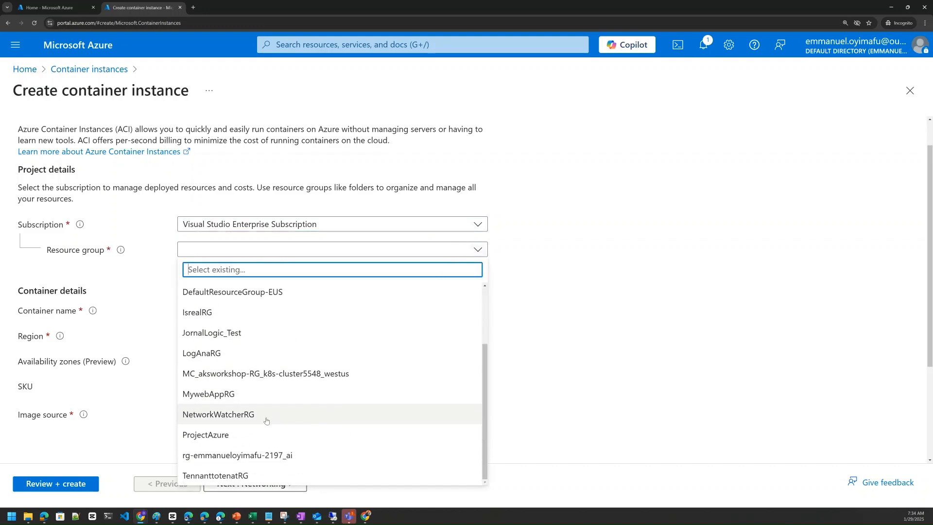
click(225, 394)
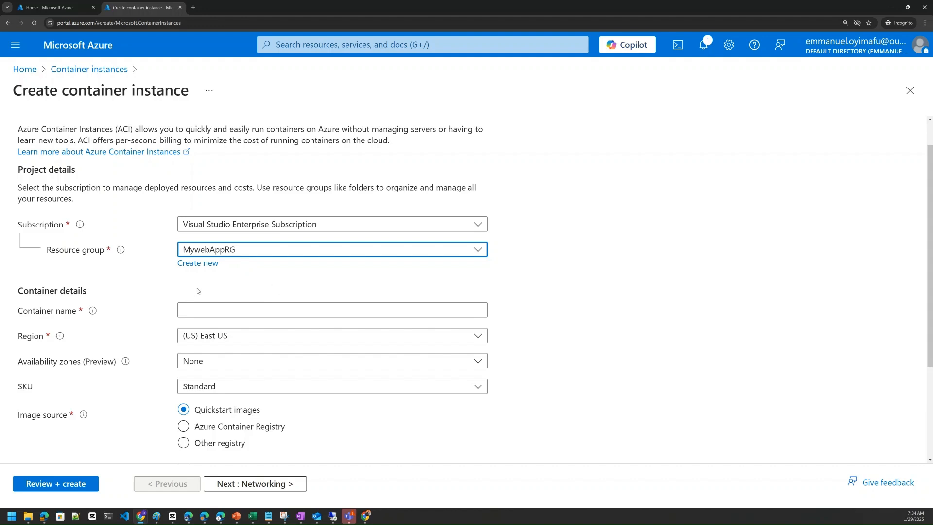
Step: Enter the account owner's surname in lowercase as the container name
scroll(201, 290, down, 1)
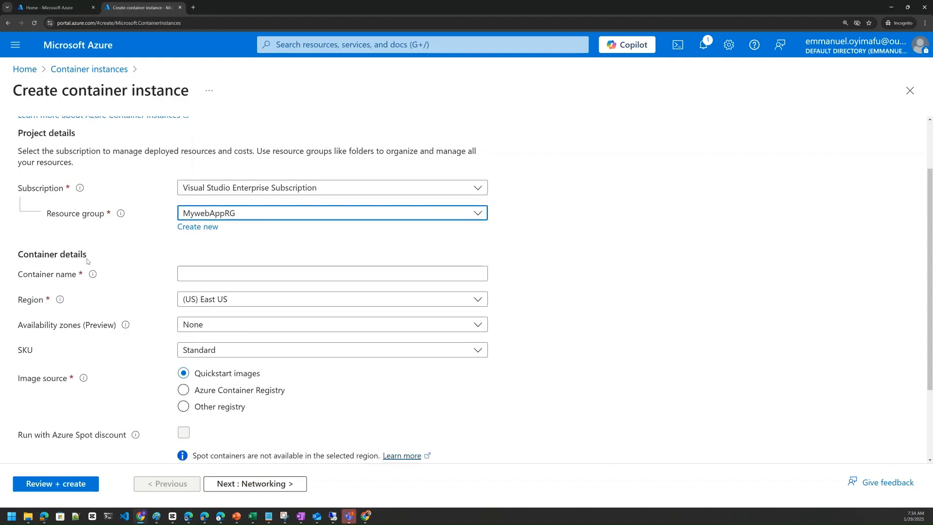
click(196, 272)
text(o)
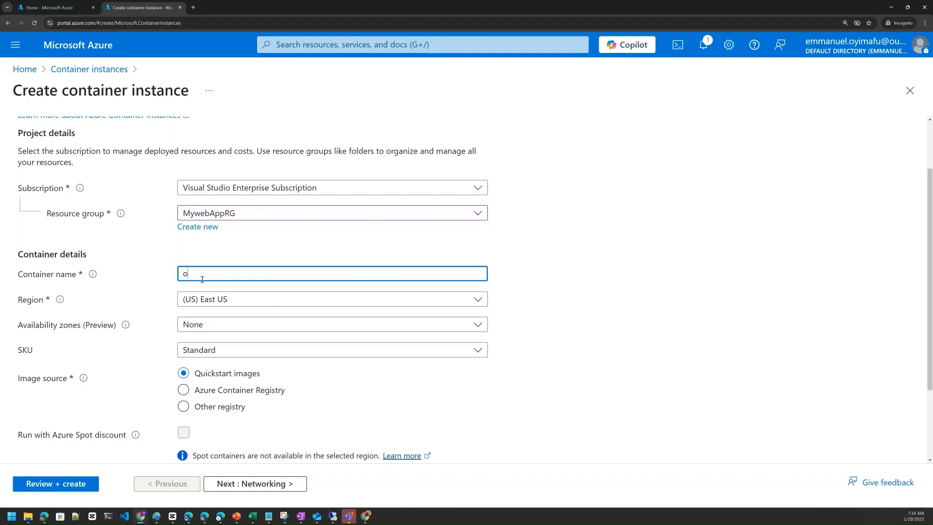
text(yimafu)
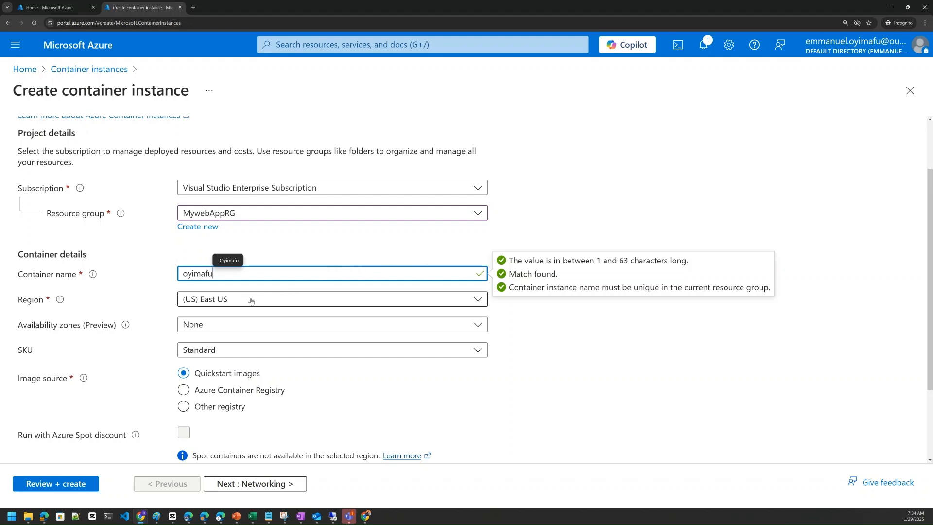
Step: Set the container instance's region to (Europe) West Europe
scroll(296, 289, down, 1)
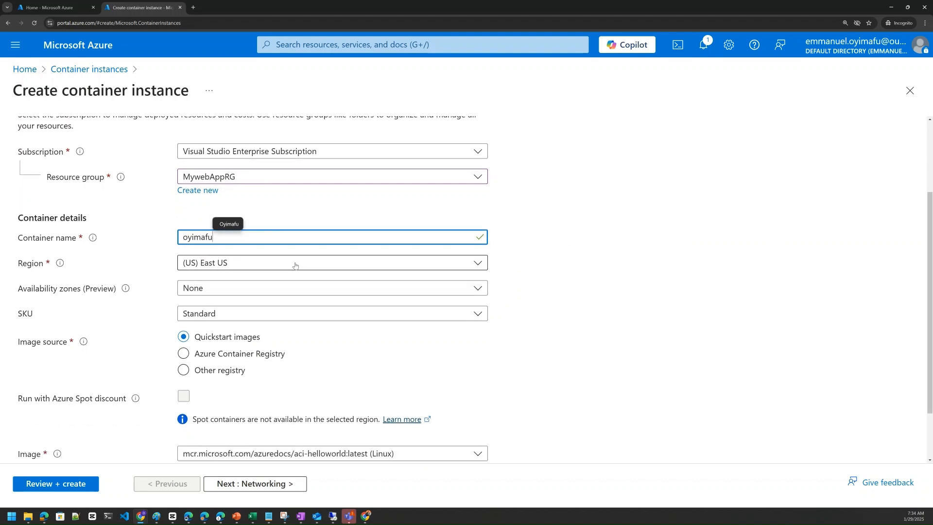
click(295, 266)
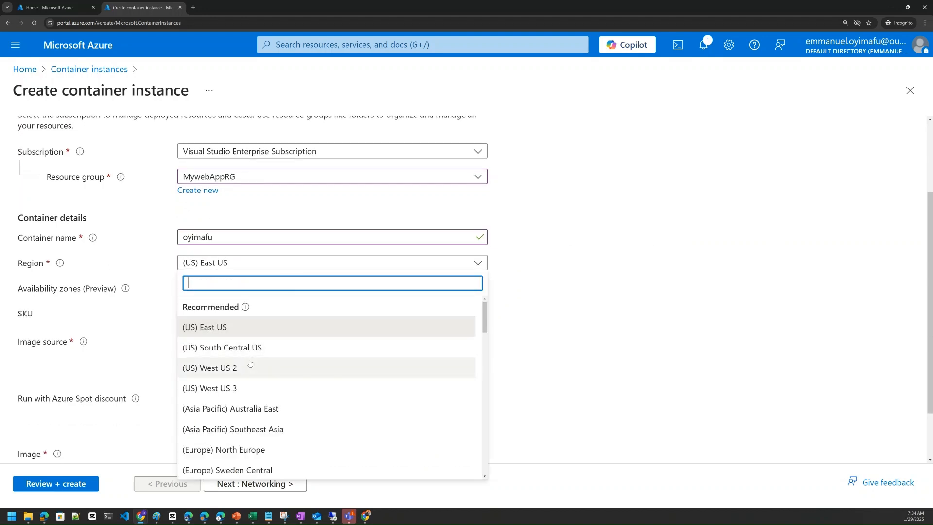
scroll(250, 363, down, 1)
click(243, 445)
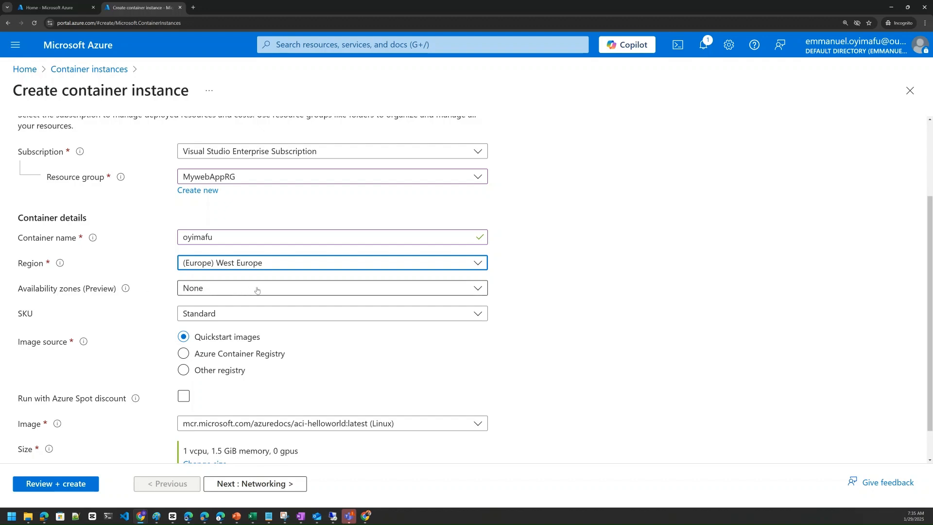
Step: Choose None for the availability zones and Standard for the SKU
click(300, 292)
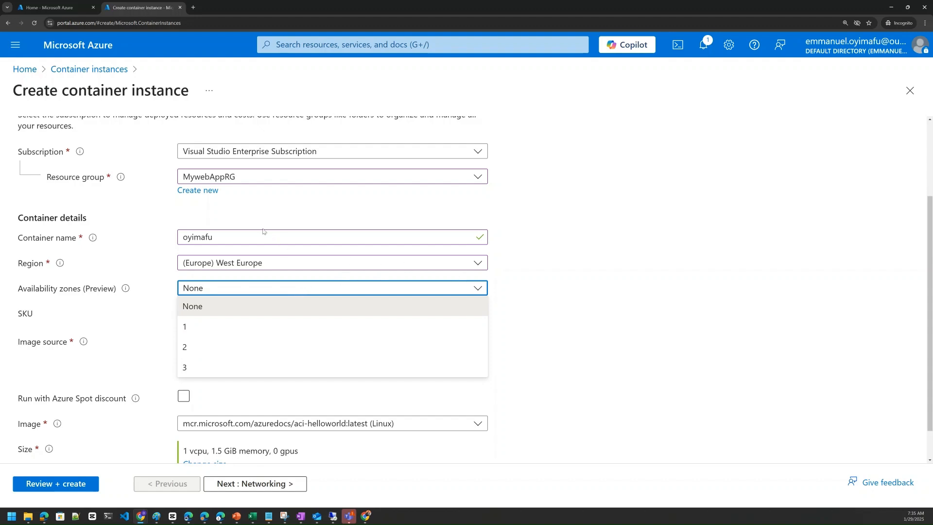
click(211, 310)
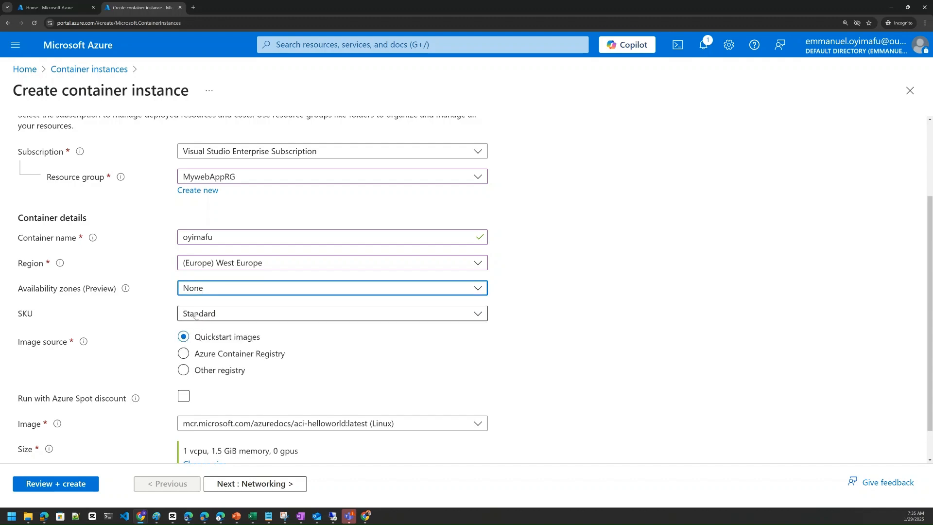
click(210, 313)
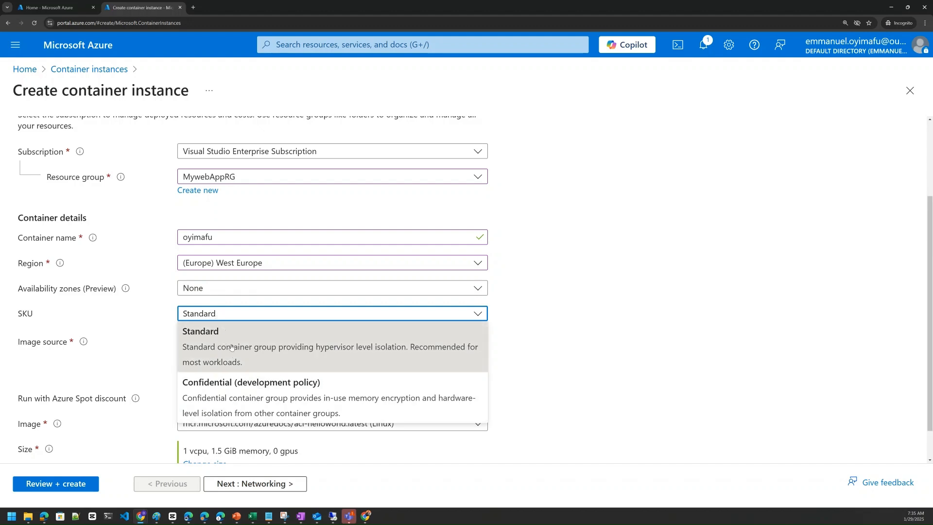
click(231, 347)
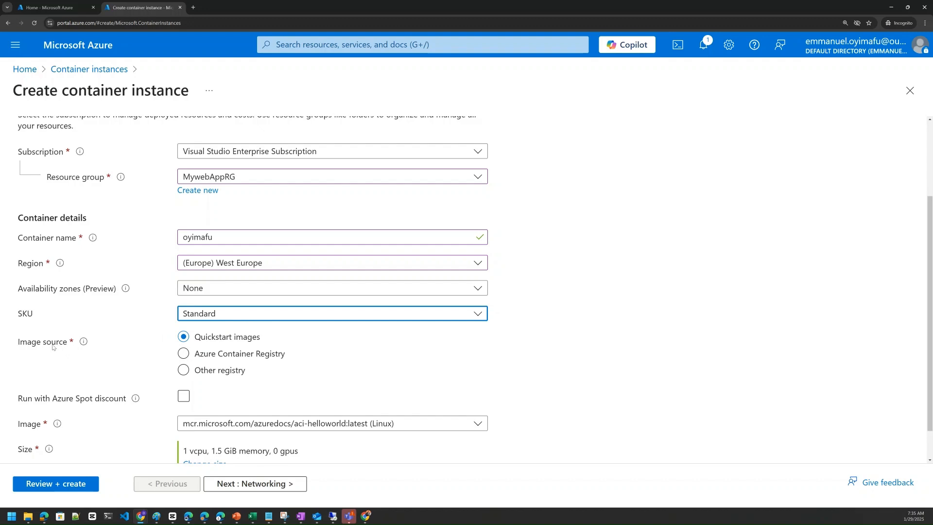
Step: Set the image source to Azure Container Registry, select containerregistry5548, and check its available images without choosing one
scroll(54, 347, down, 1)
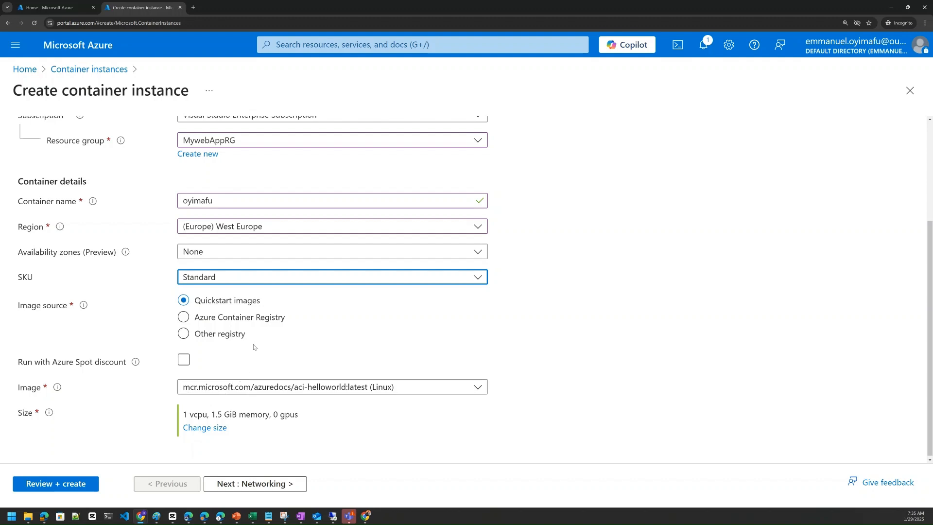
click(189, 324)
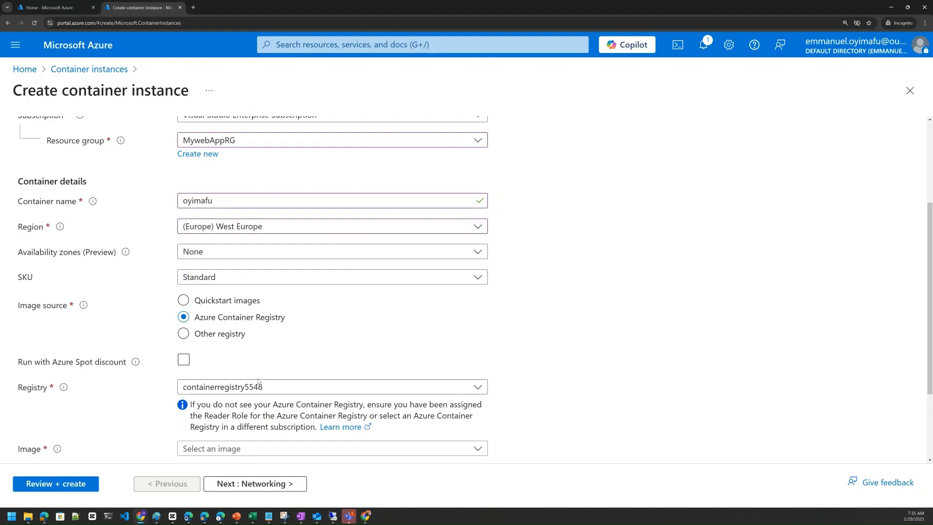
scroll(259, 388, down, 2)
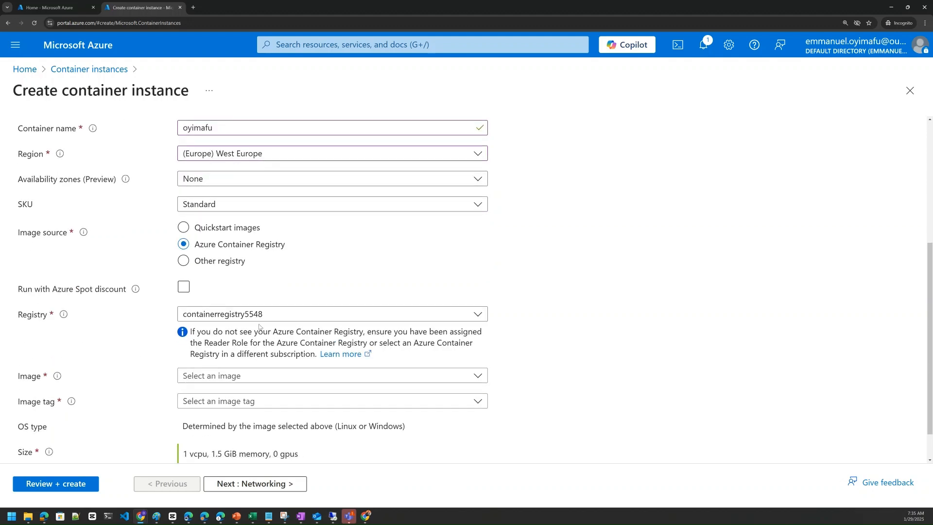
click(247, 314)
click(245, 330)
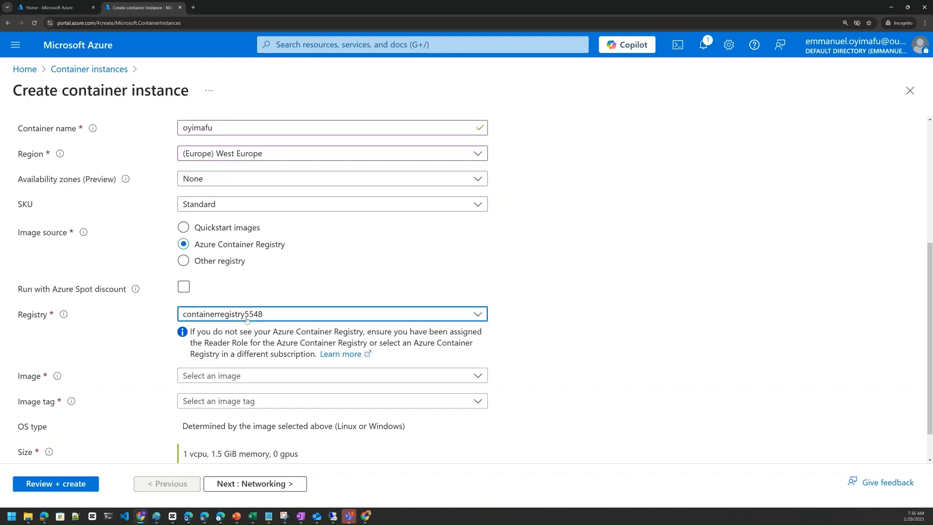
click(250, 376)
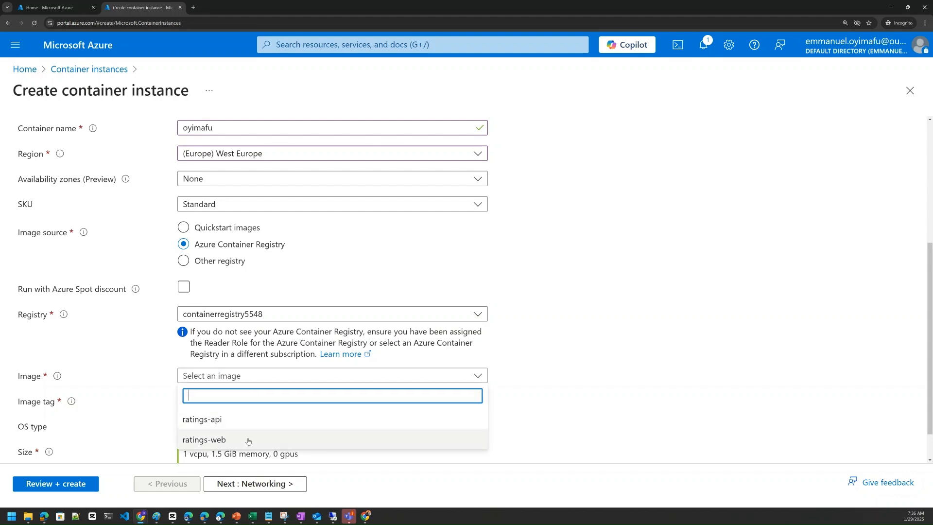
click(518, 343)
scroll(383, 349, down, 1)
scroll(252, 292, up, 1)
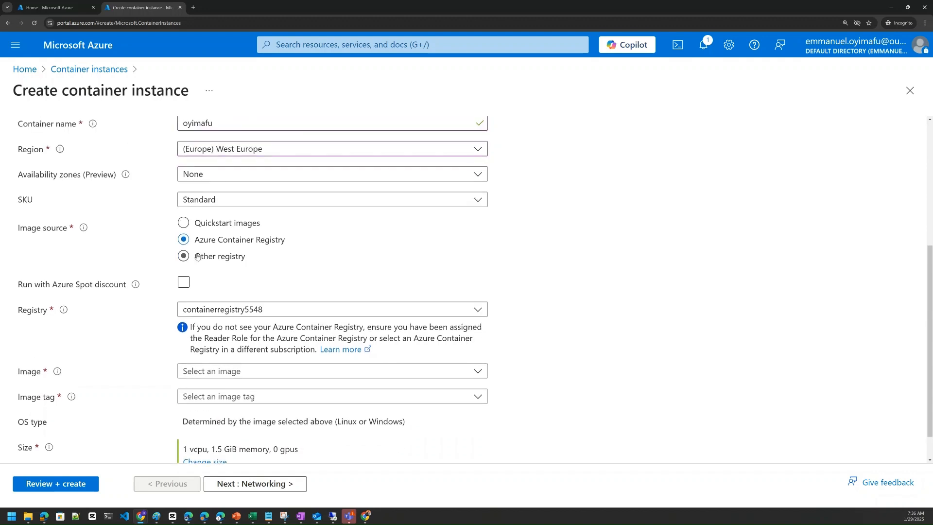
Step: Set the container's image source to Other registry
click(196, 258)
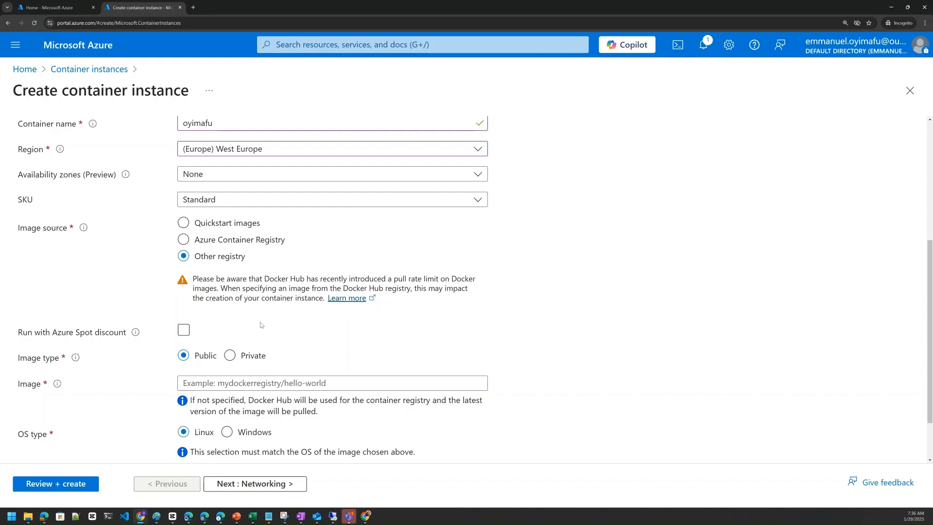
scroll(297, 321, down, 1)
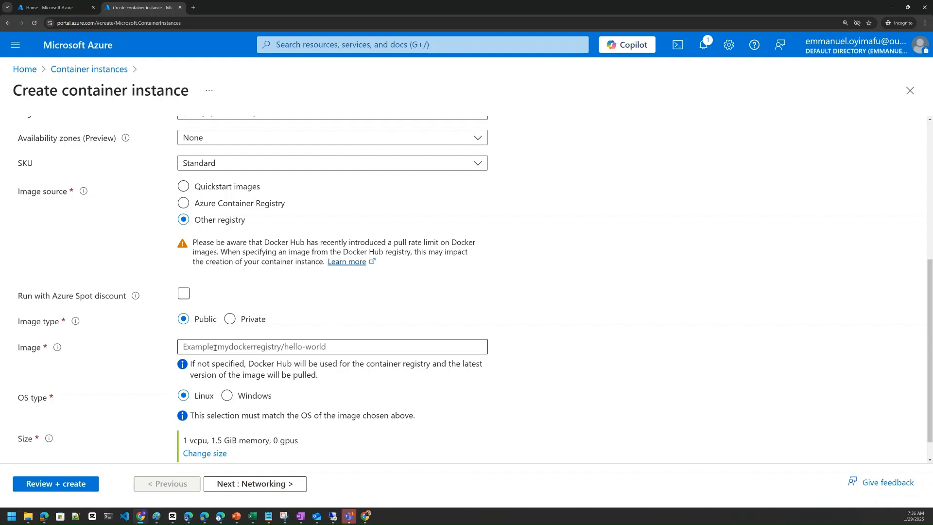
Step: Leave the registry image name empty and switch the container's image source back to Quickstart images
click(187, 346)
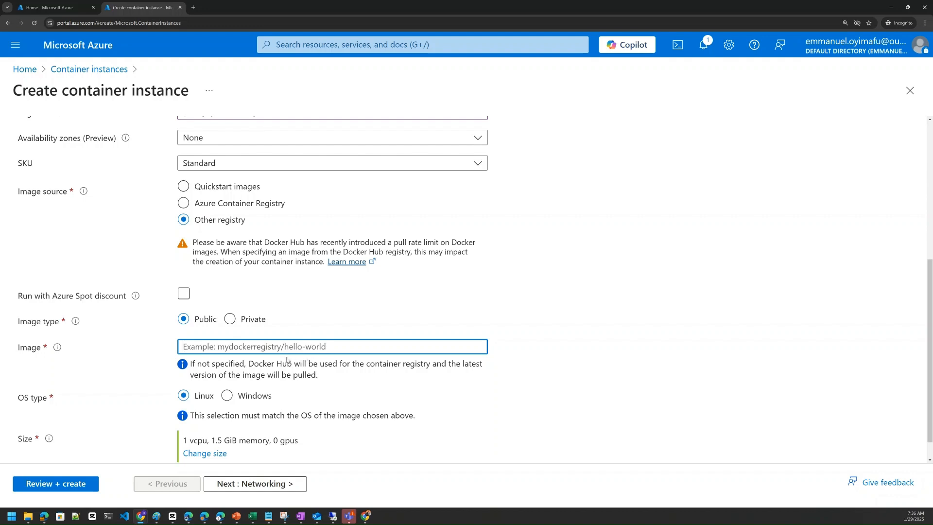
scroll(287, 360, down, 1)
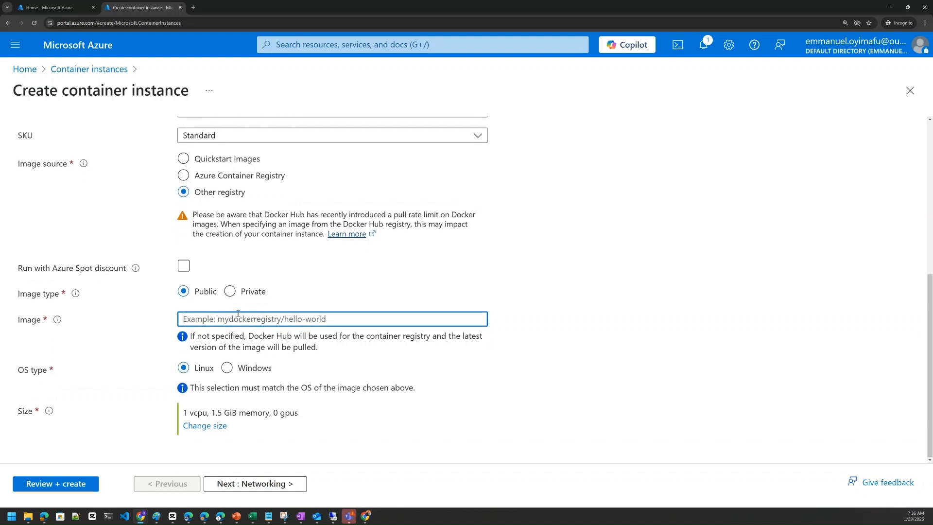
click(198, 162)
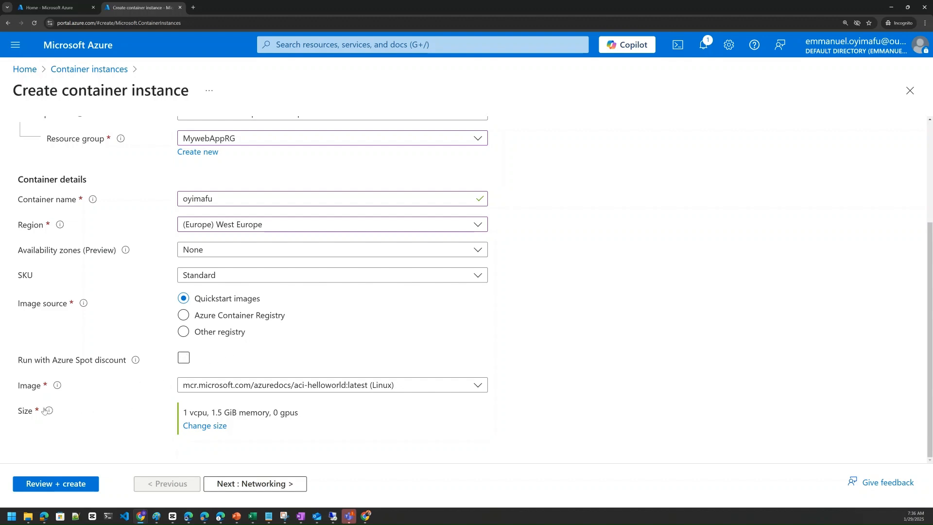
Step: Accept a container size of 1 CPU core, 1.5 GiB memory and GPU type None
click(217, 427)
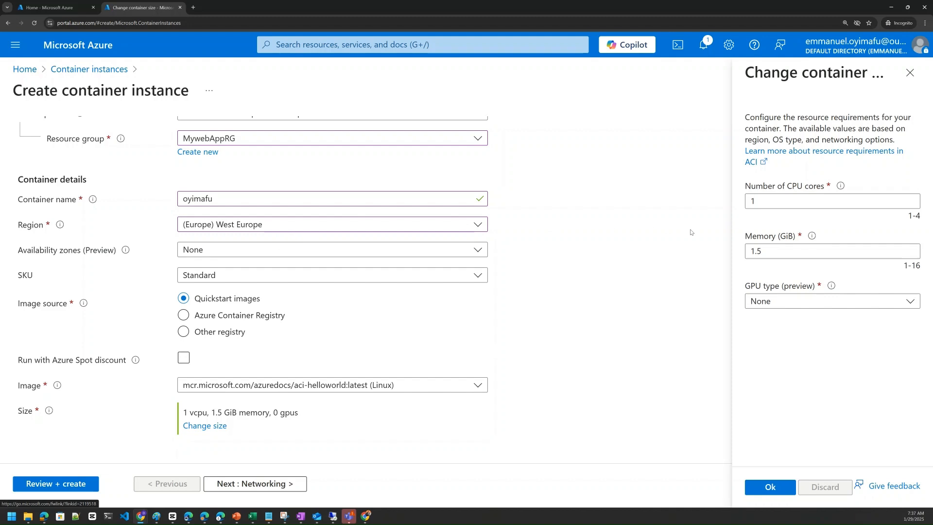
click(806, 199)
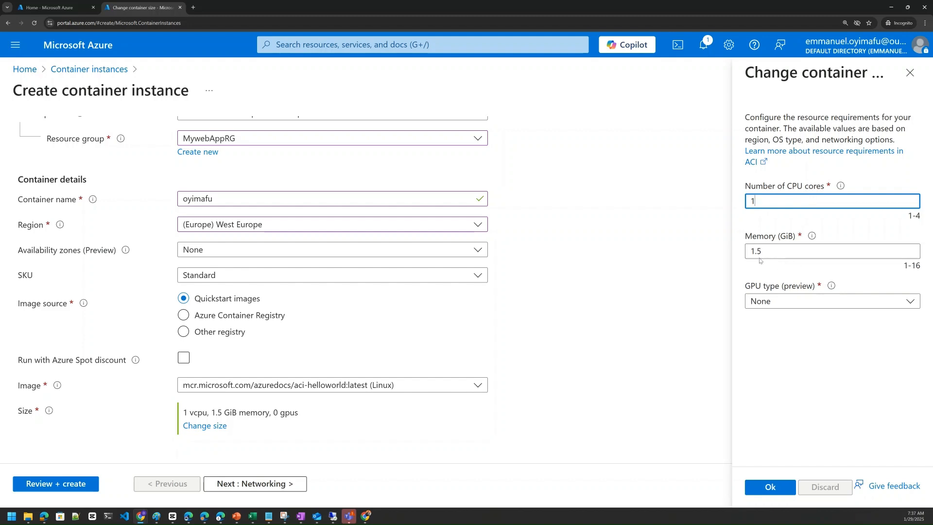
click(836, 303)
click(835, 303)
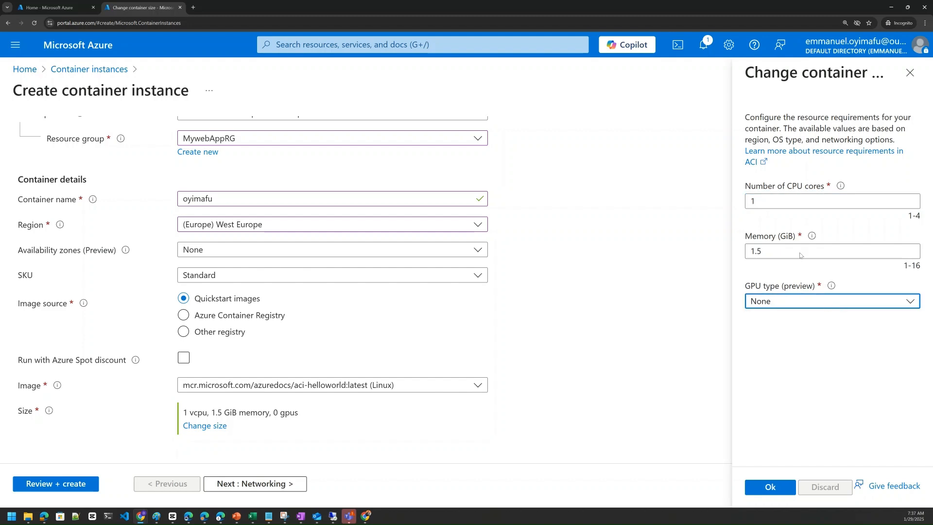
click(787, 491)
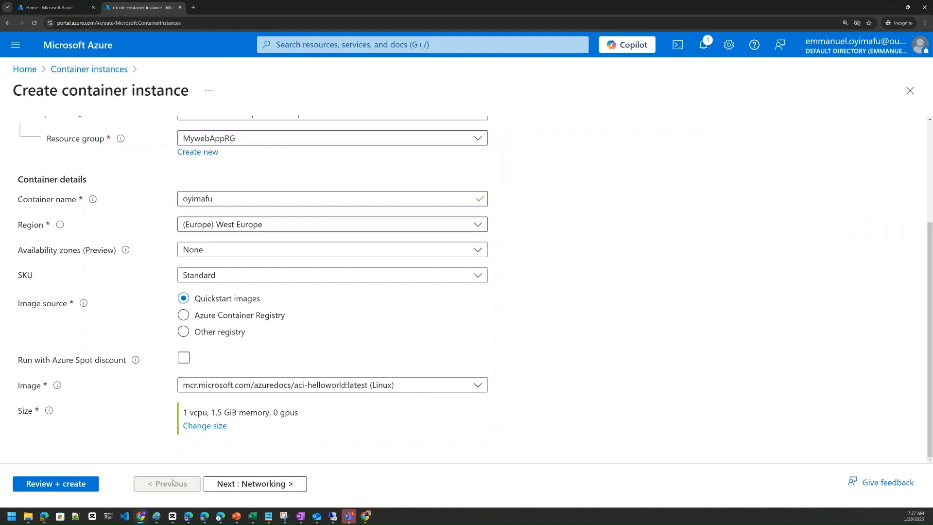
Step: In the networking settings, enter the owner's surname followed directly by "container" as the DNS name label
click(237, 488)
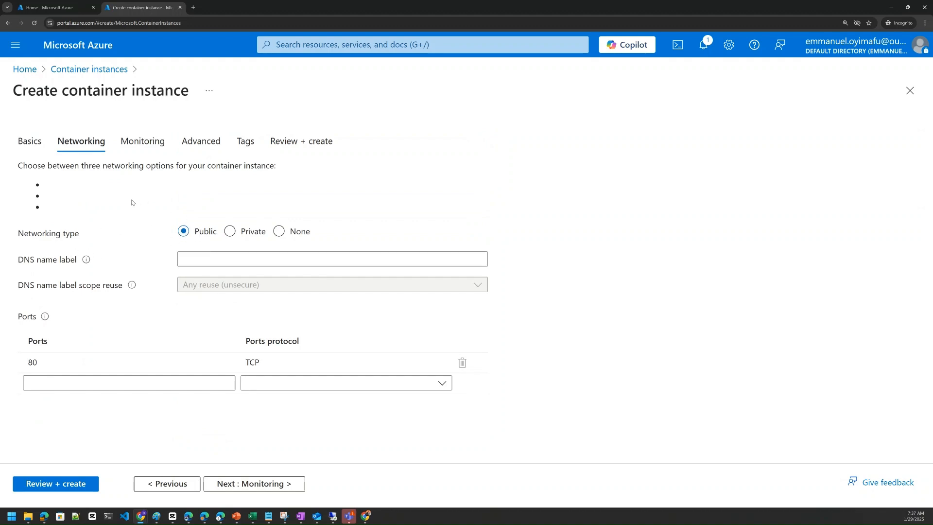
click(200, 255)
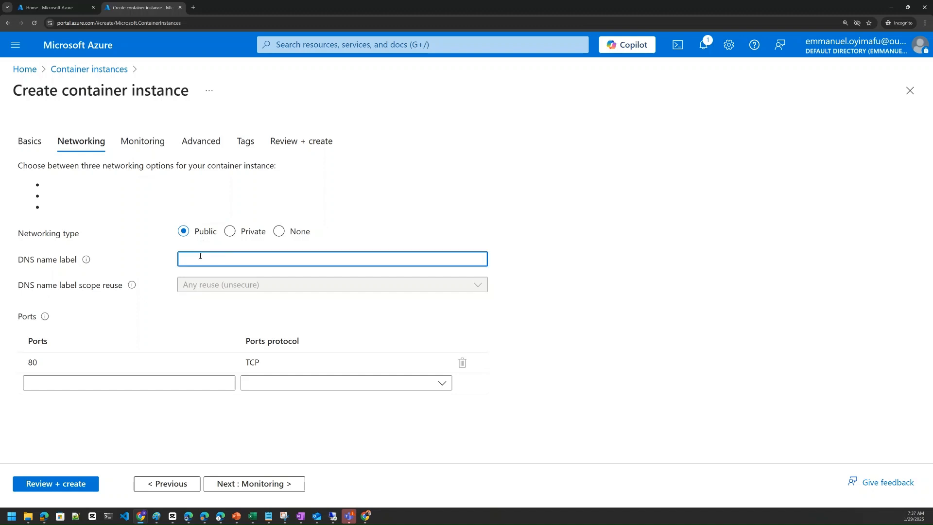
text(oyimaf)
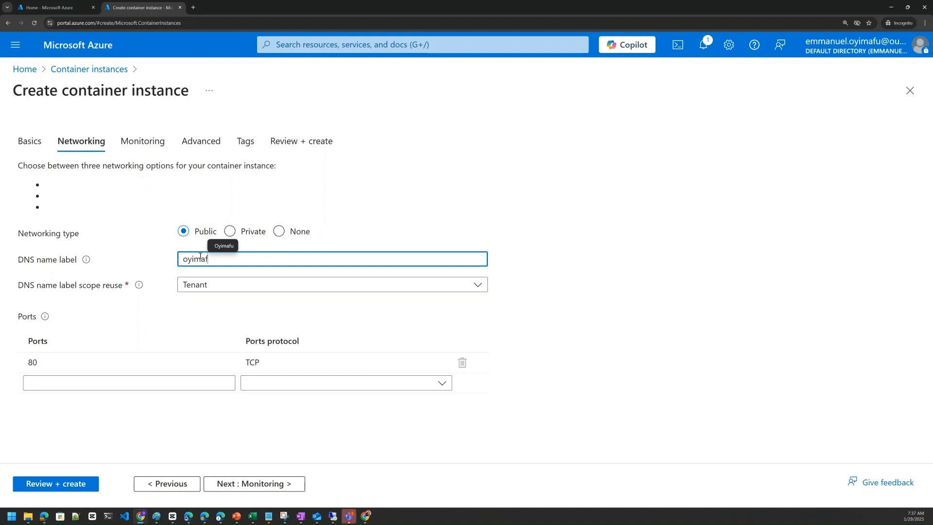
text(uco)
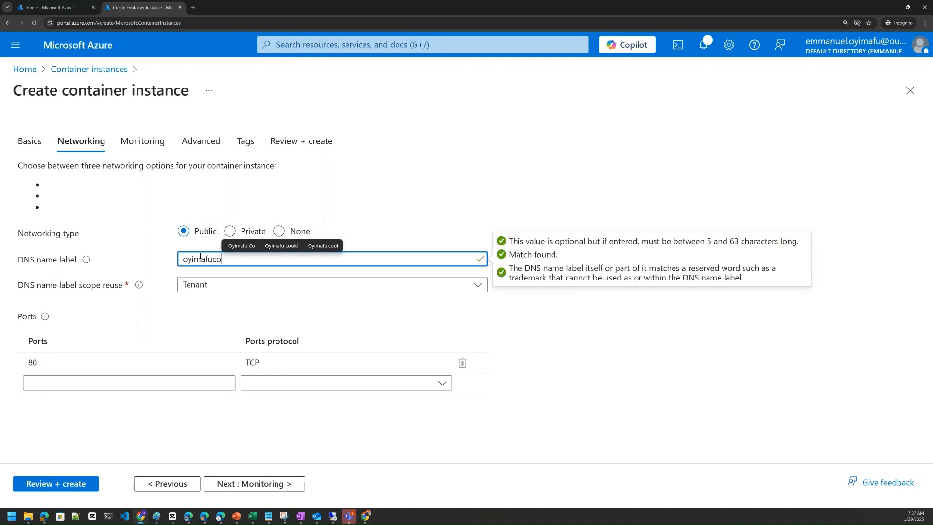
text(ntainer)
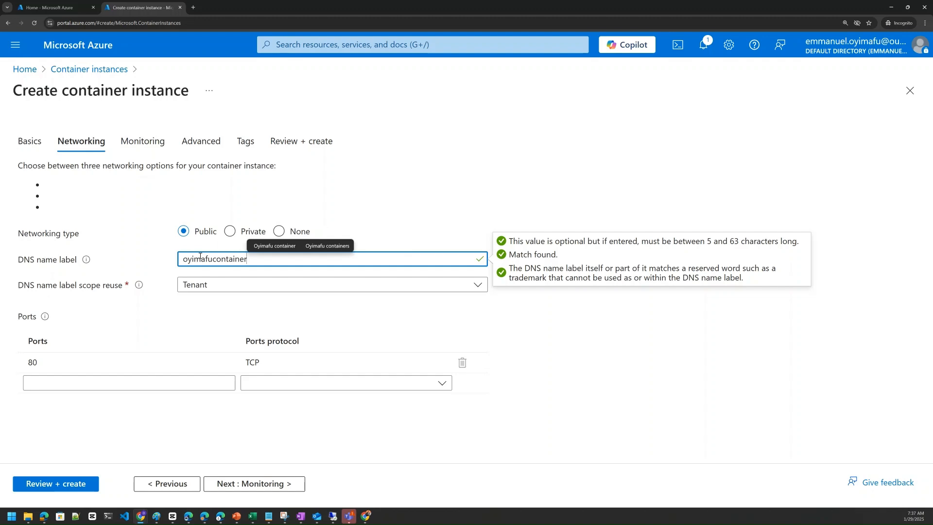
click(425, 211)
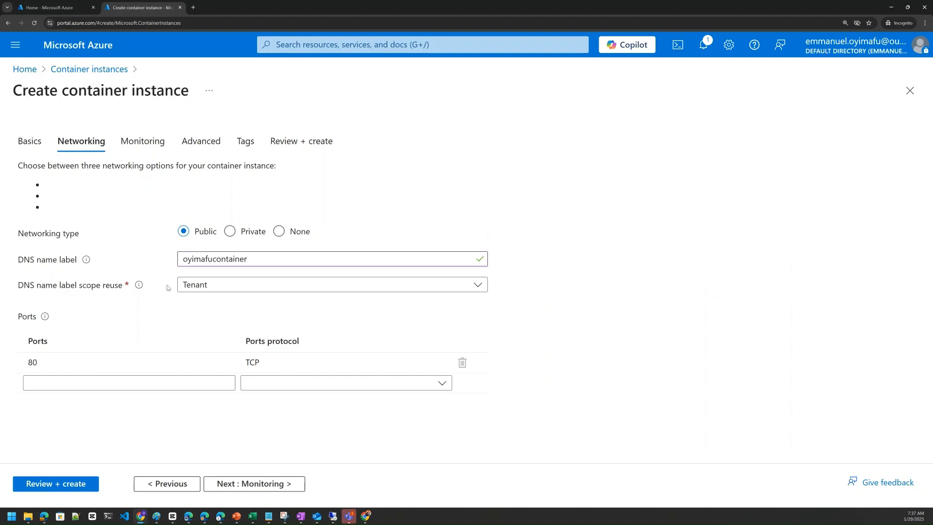
Step: Choose Tenant as the DNS name label scope reuse, and view the Private networking options before returning to Public
click(232, 286)
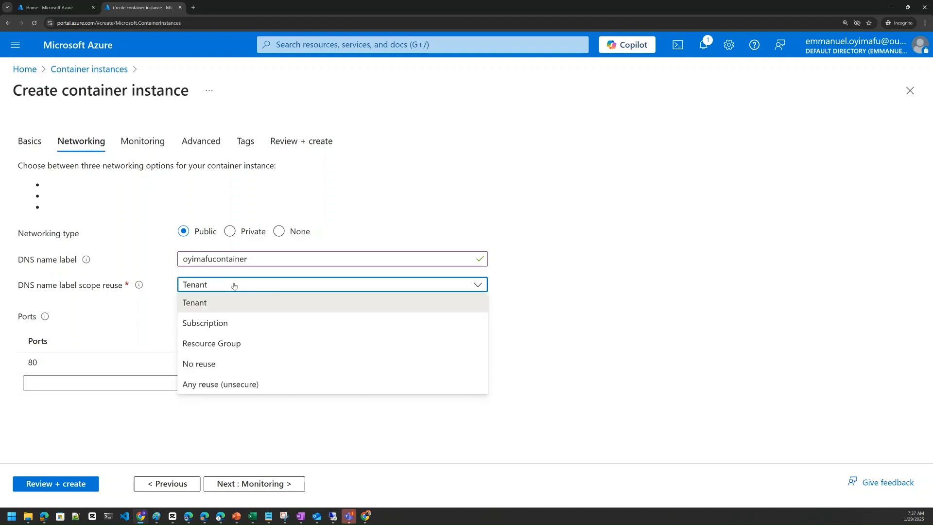
click(225, 304)
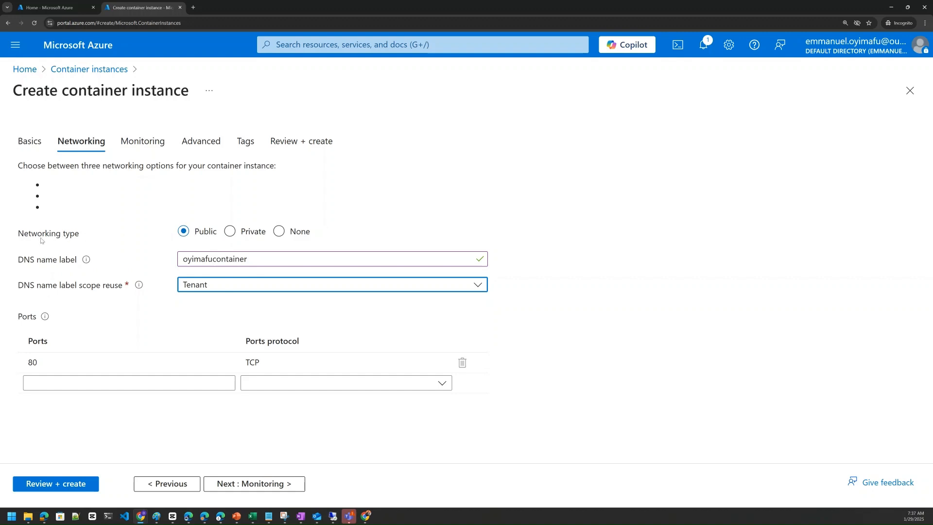
click(231, 232)
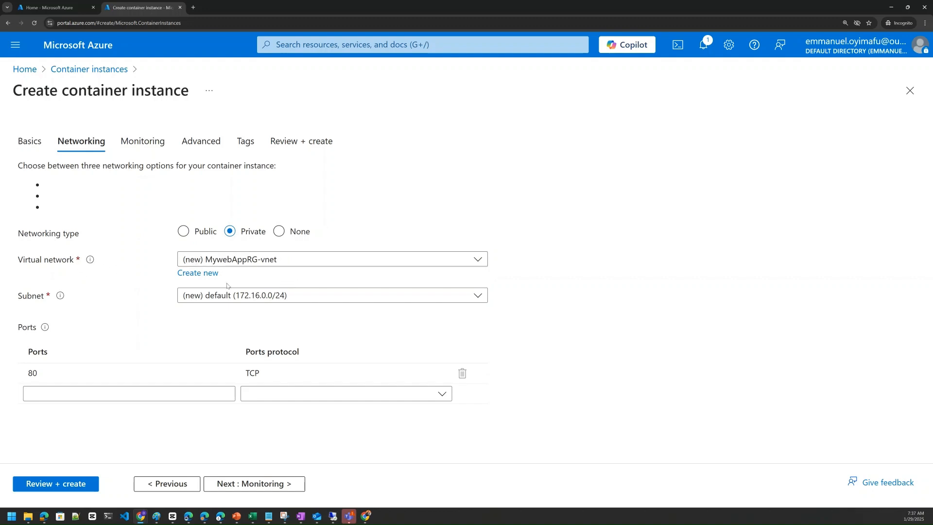
click(188, 236)
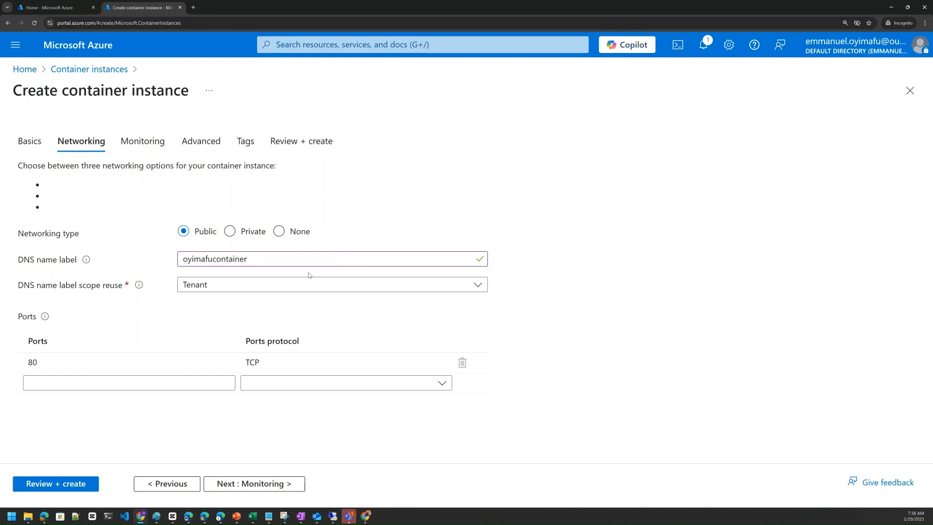
Step: Keep port 80 in the ports list and choose TCP as its protocol
mouse_move(53, 362)
click(45, 364)
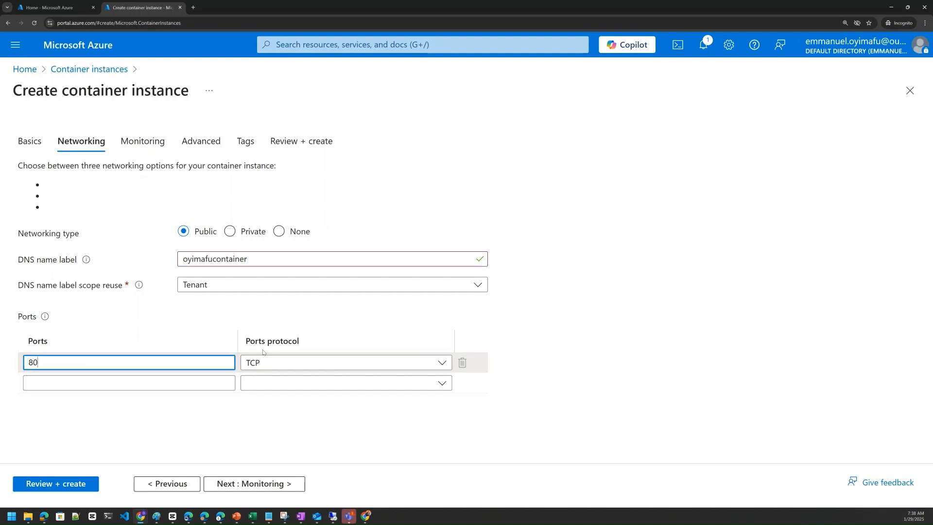
click(275, 362)
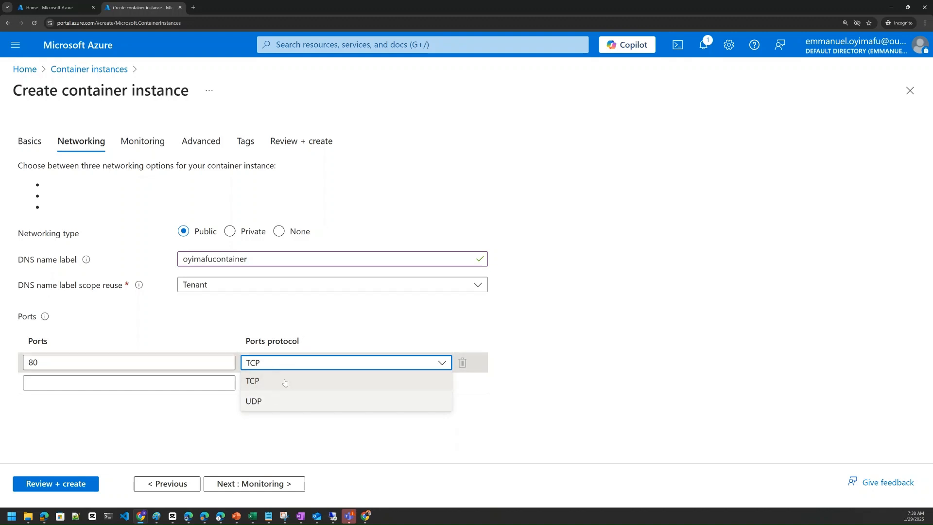
click(283, 381)
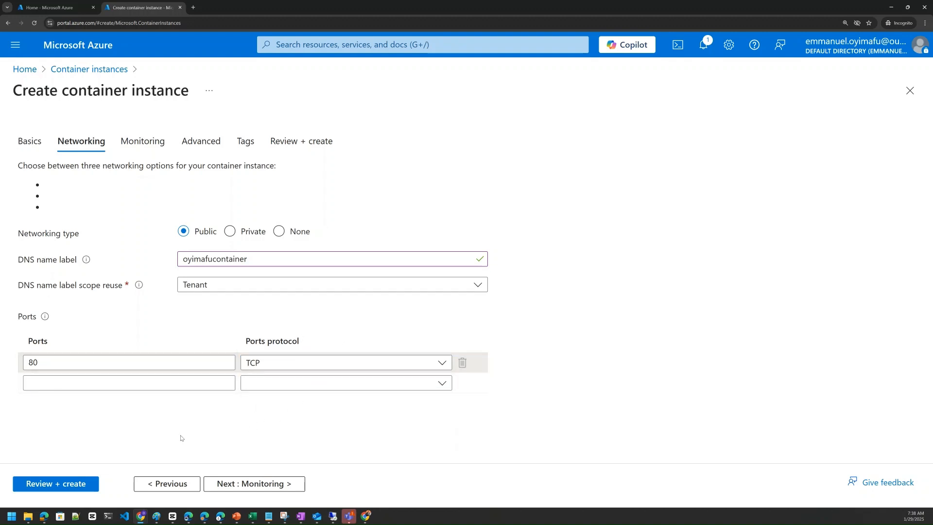
Step: Check the monitoring subscription and Log Analytics workspace choices, and disable container instance logs
click(268, 488)
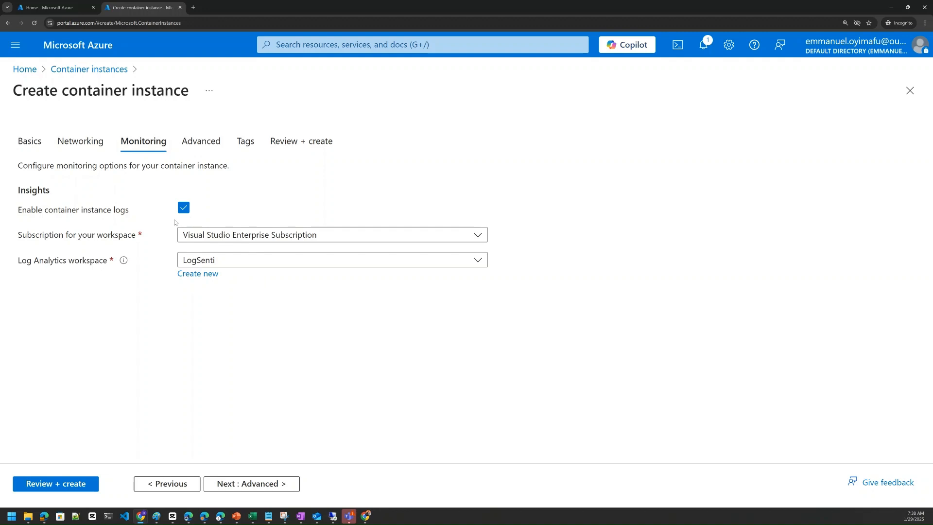
click(217, 241)
click(217, 241)
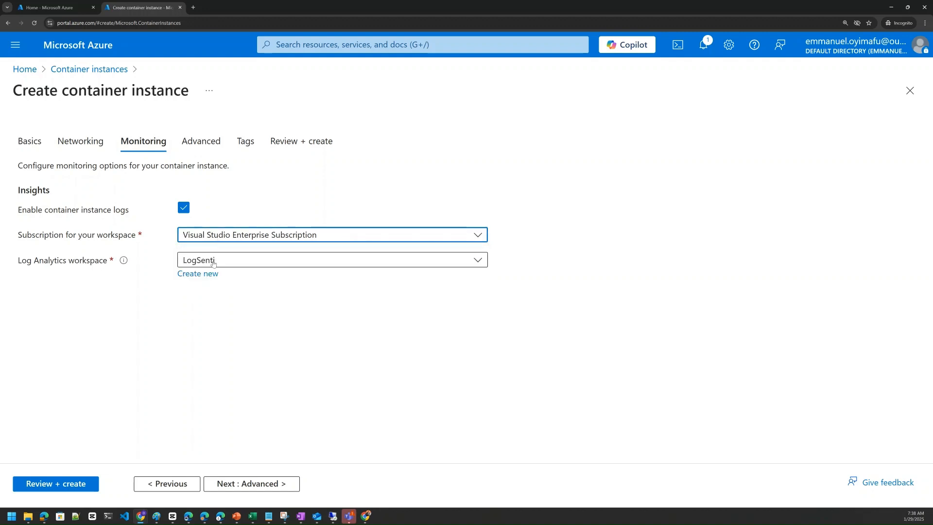
click(214, 263)
click(213, 263)
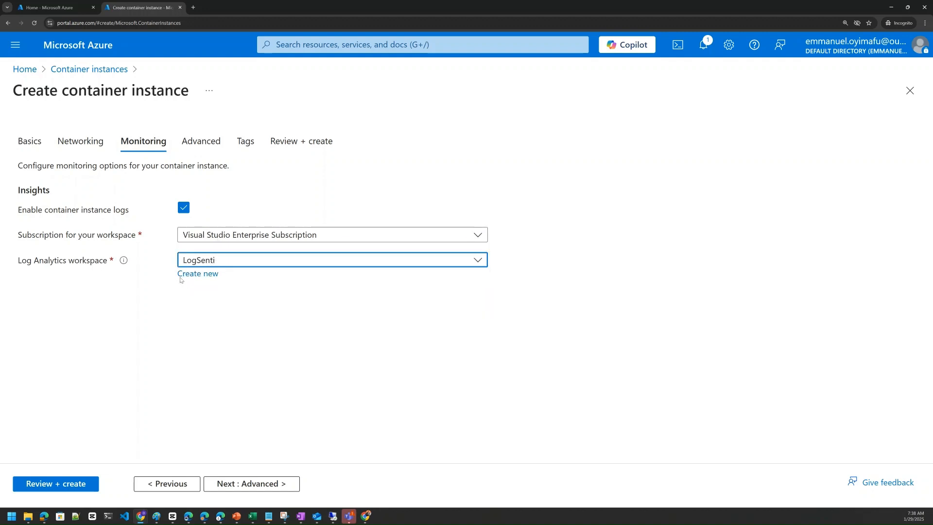
click(183, 210)
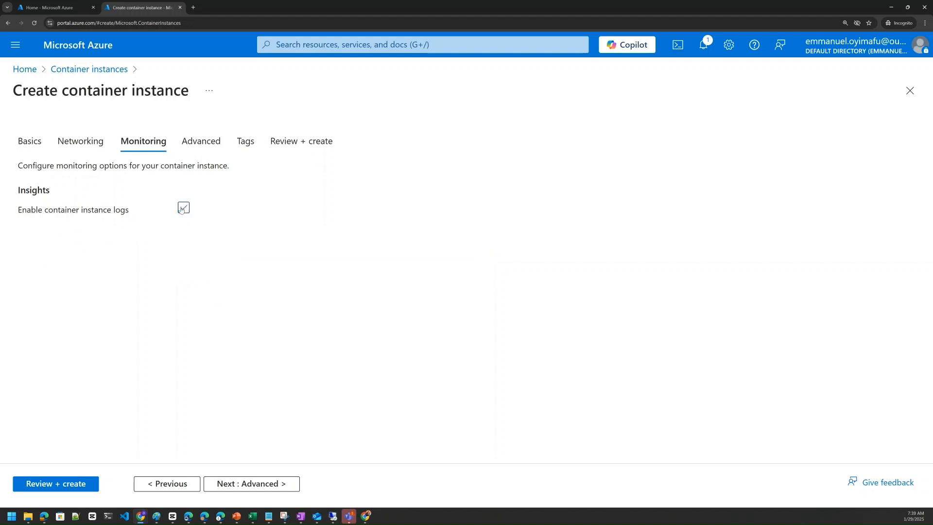
Step: In the advanced settings, check the restart policy options and keep On failure
click(205, 144)
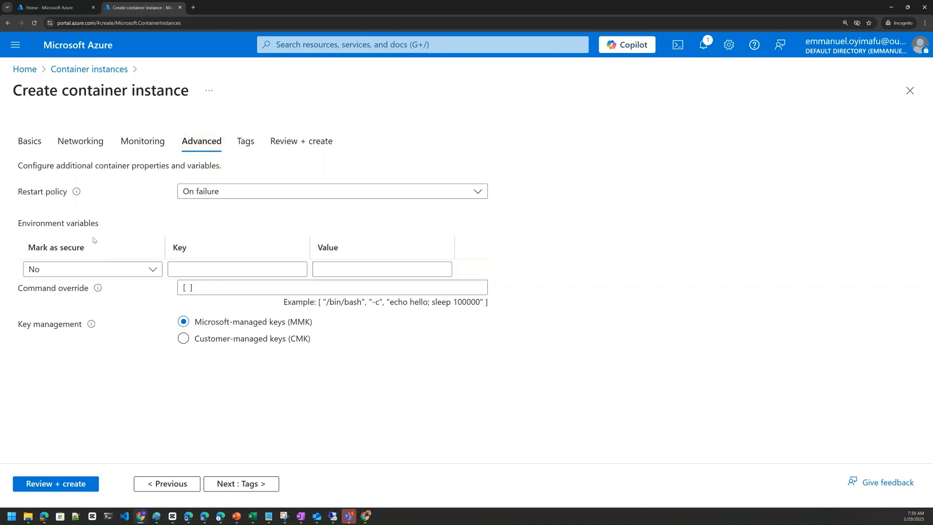
click(237, 192)
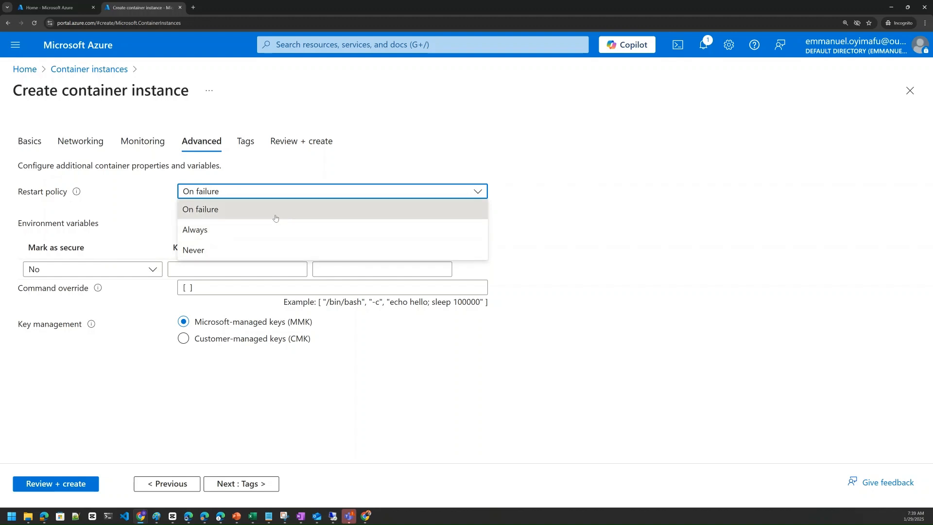
click(255, 199)
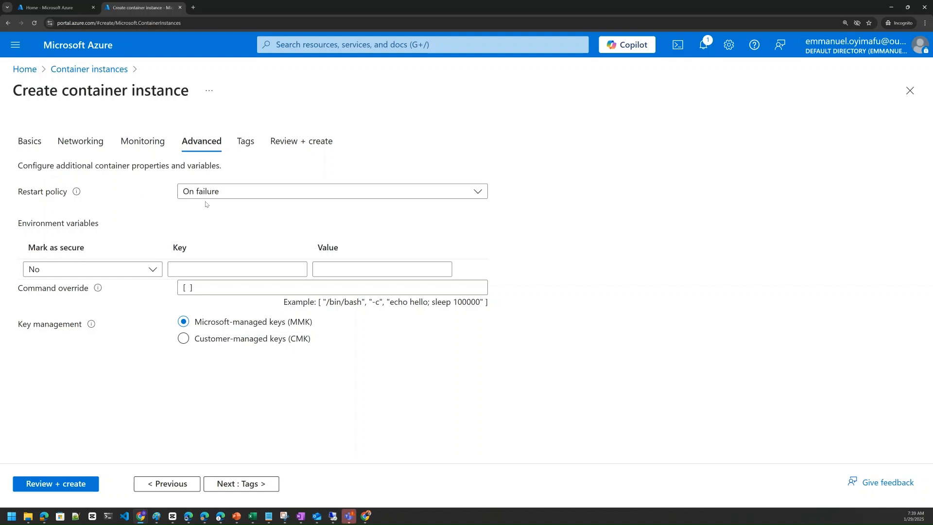
Step: Leave the tags empty, review the full configuration summary, and create the container instance
click(245, 148)
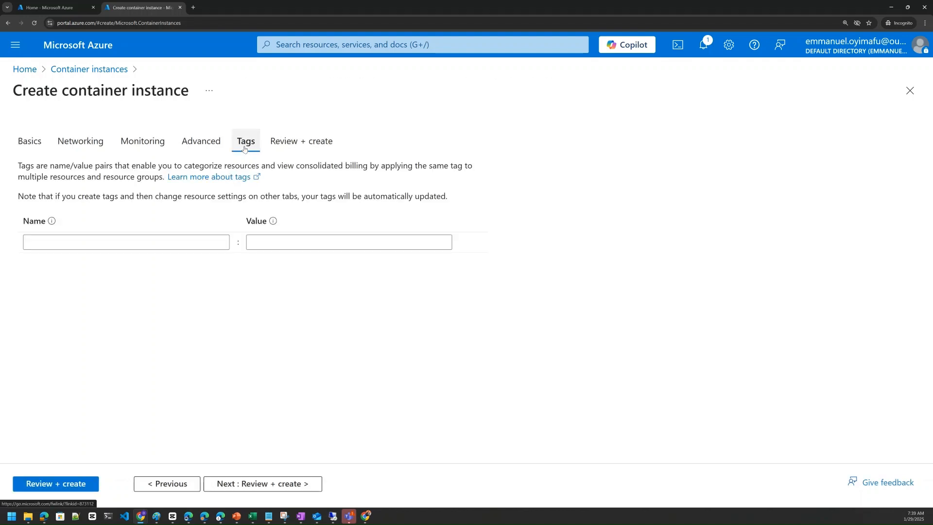
click(282, 143)
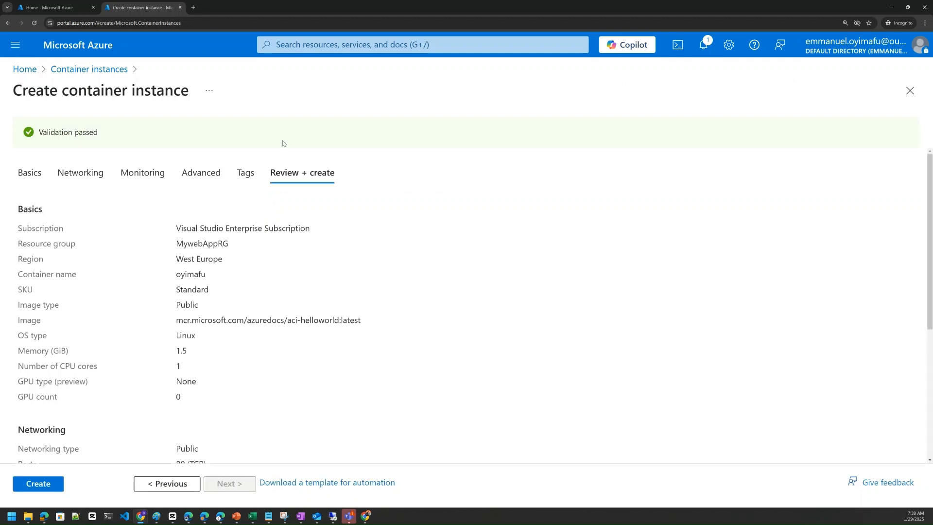
scroll(141, 291, down, 2)
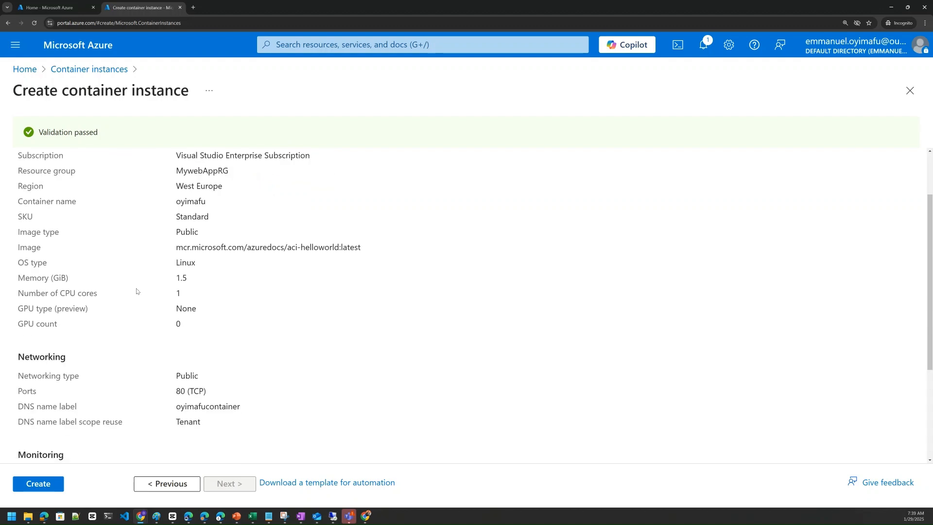
scroll(140, 287, up, 1)
scroll(90, 285, down, 2)
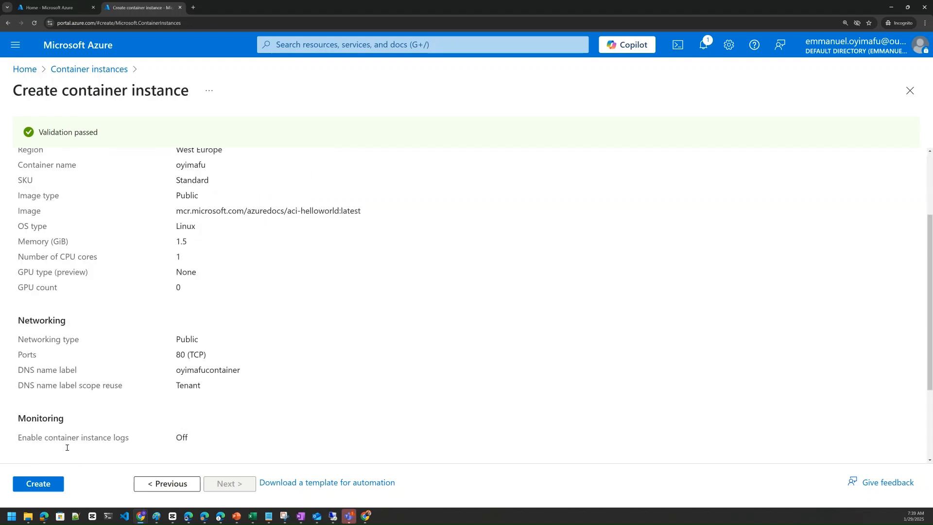
scroll(141, 204, up, 2)
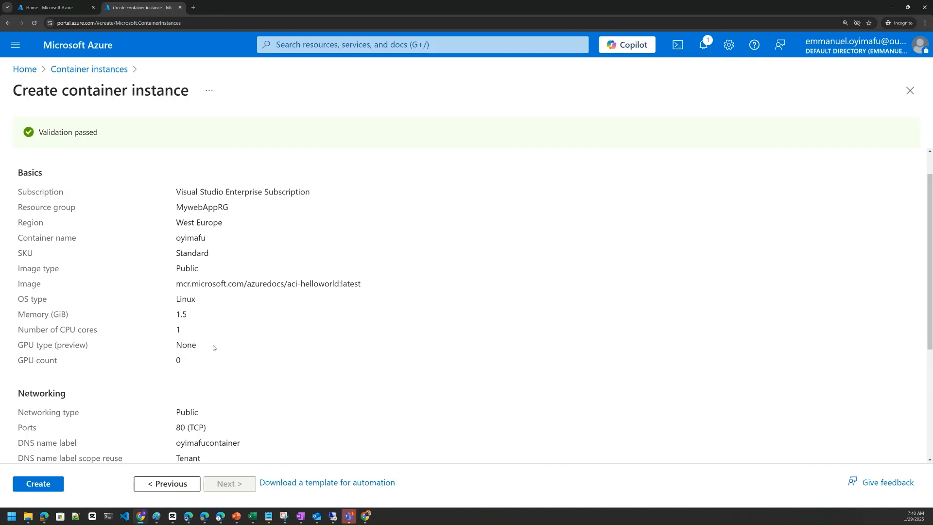
scroll(155, 371, down, 2)
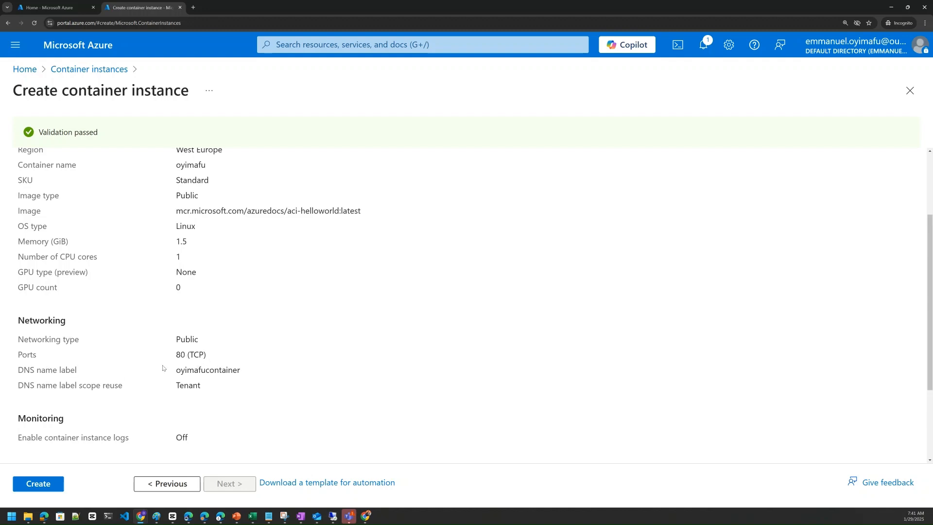
scroll(214, 385, down, 1)
scroll(214, 385, down, 3)
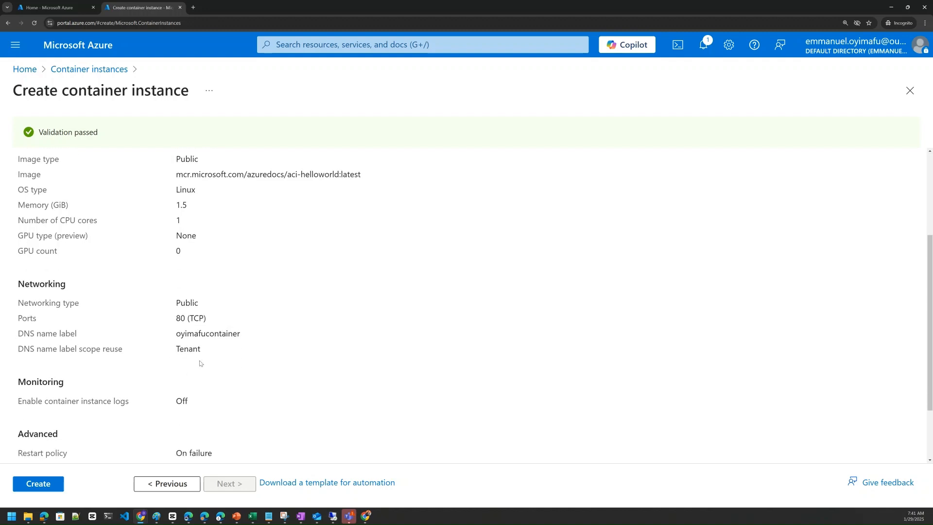
click(44, 484)
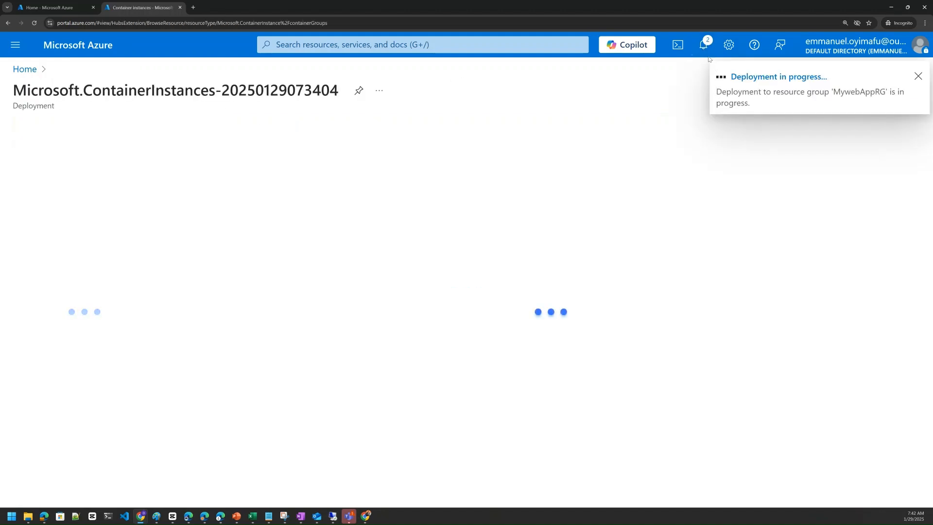
Step: Follow the deployment's progress in the notifications, open the deployed container instance, and review its overview
click(704, 45)
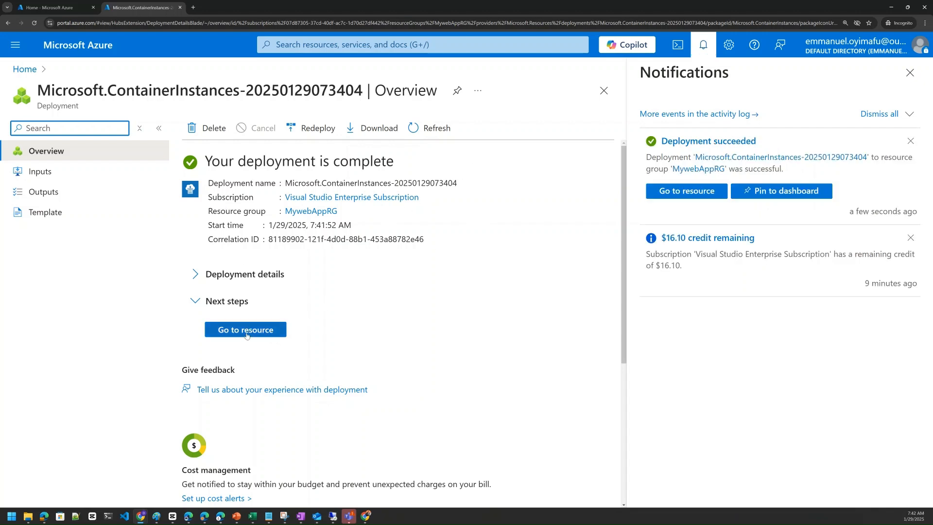
click(262, 330)
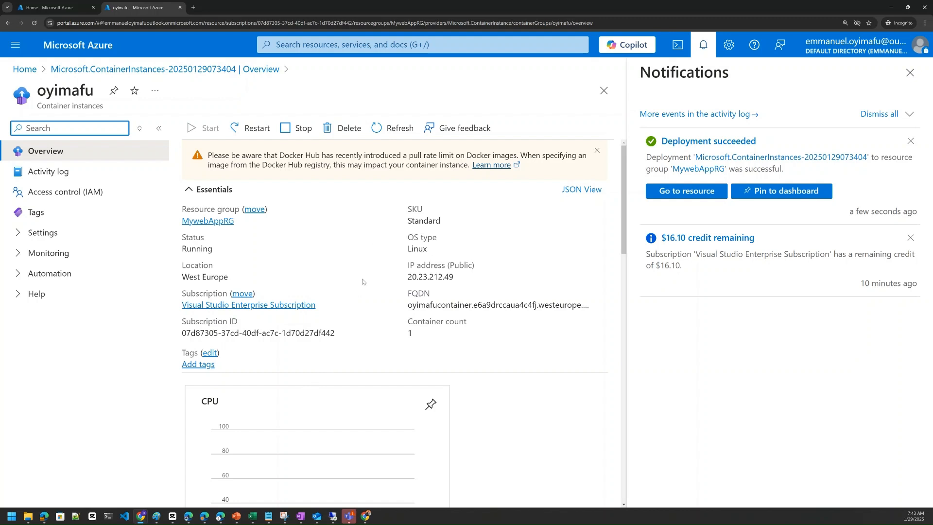
scroll(362, 284, down, 1)
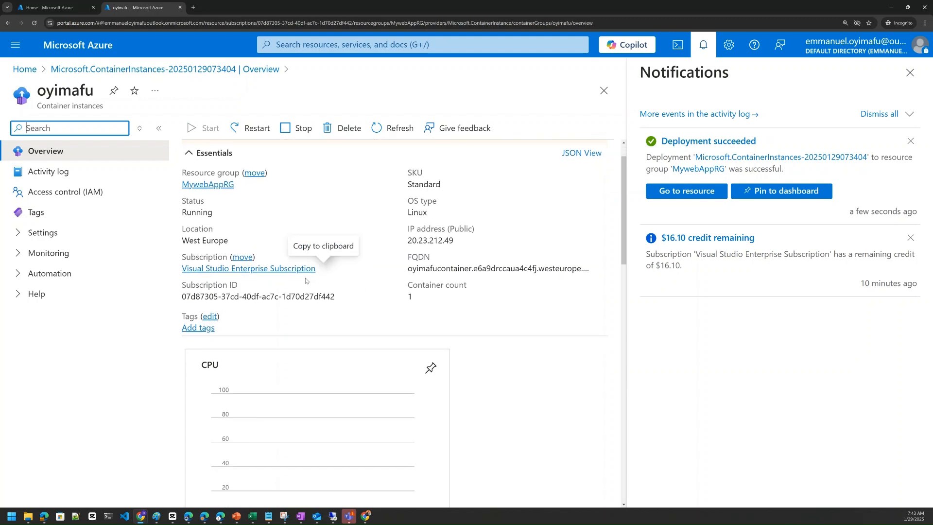
scroll(242, 233, up, 1)
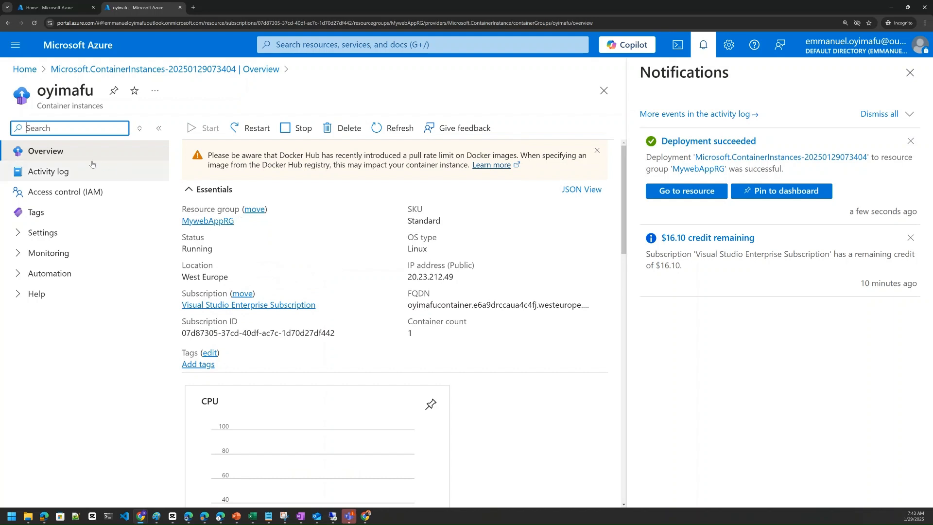
click(70, 154)
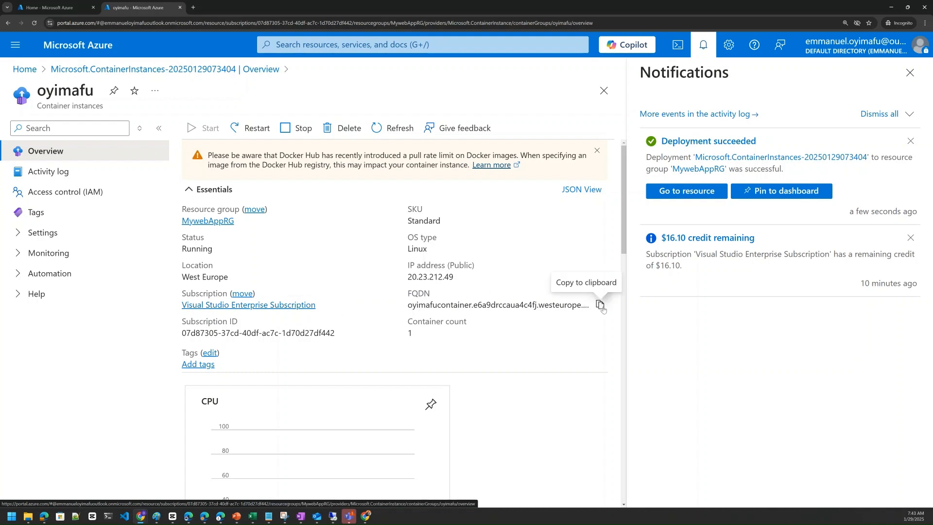
Step: Copy the container instance's FQDN and load it in a new browser tab
click(600, 307)
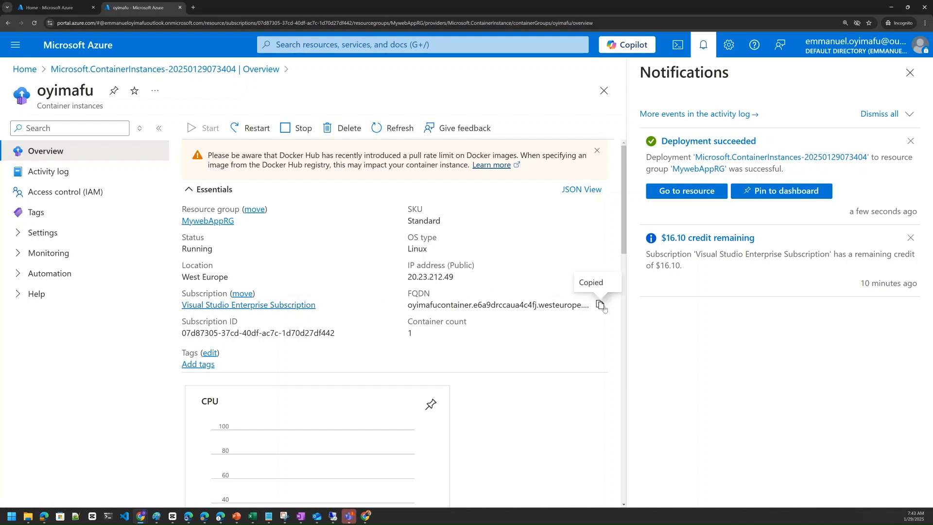
click(194, 6)
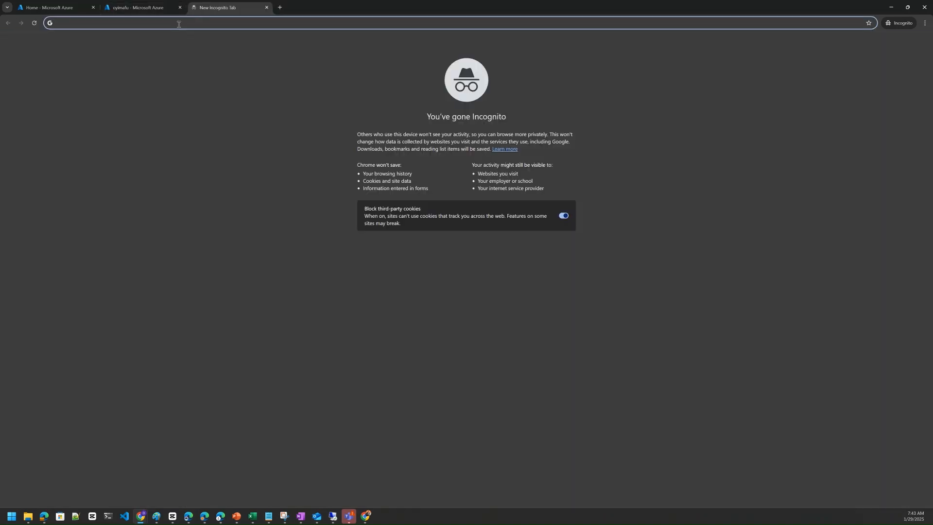
key(ctrl+v)
key(Return)
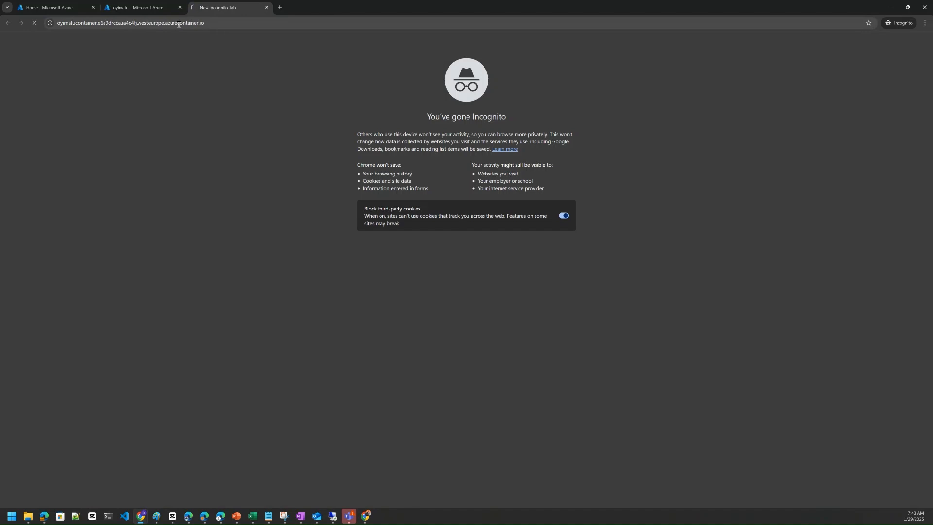
Step: Continue past the insecure connection warning to the FQDN site and enlarge the container's welcome page
click(137, 8)
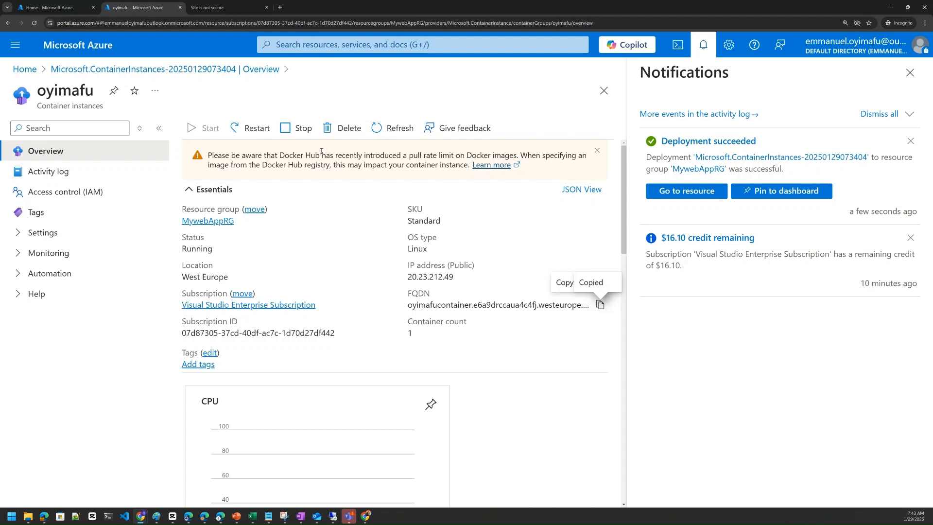
click(226, 8)
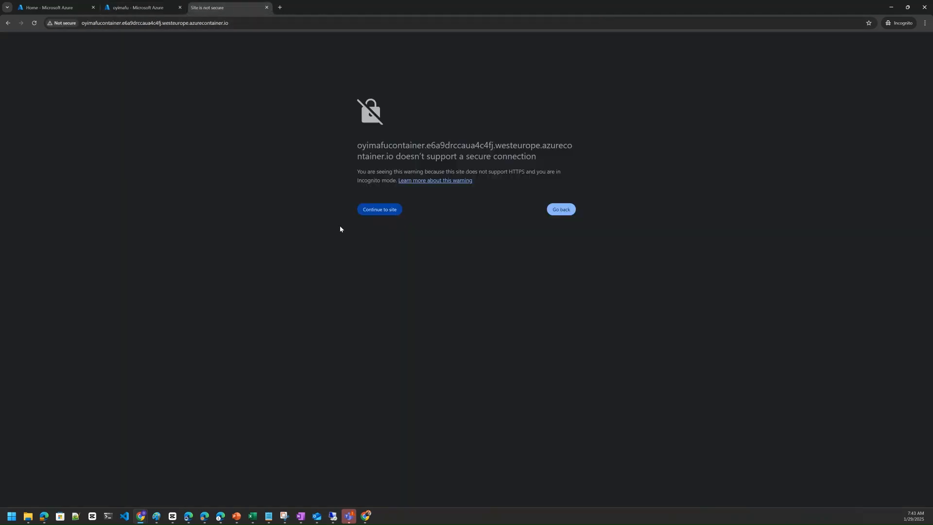
click(378, 211)
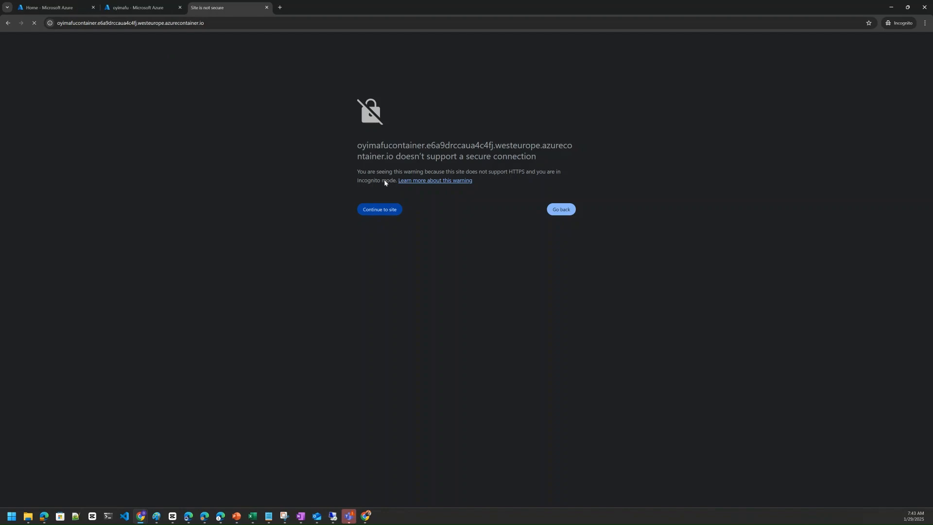
click(379, 209)
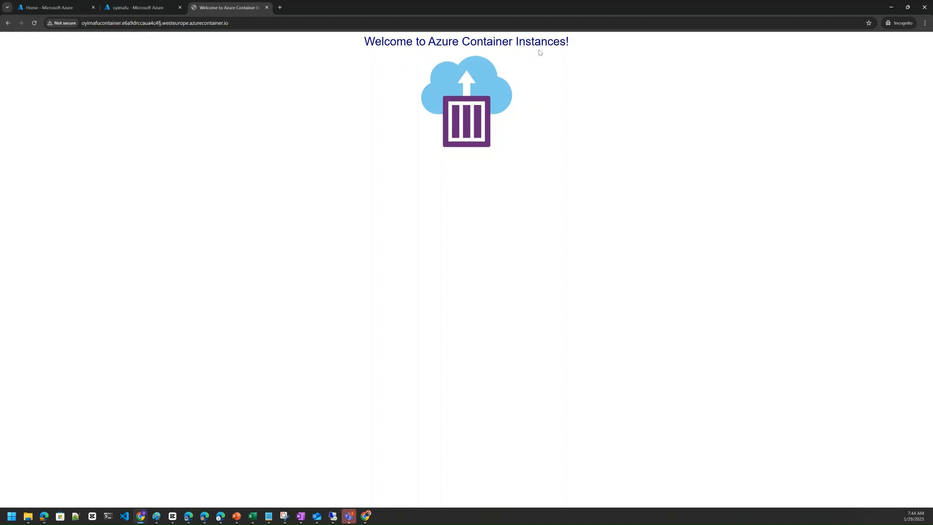
click(925, 23)
click(906, 148)
click(905, 149)
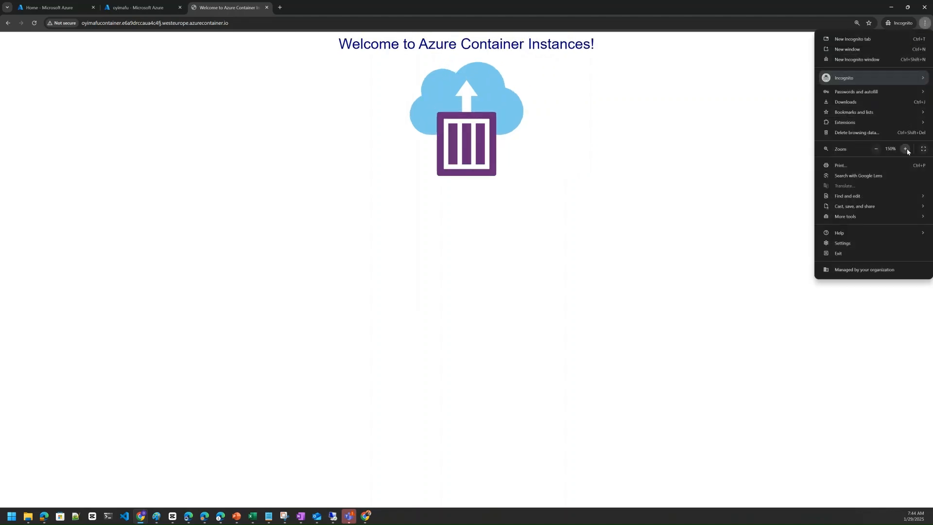
click(905, 149)
click(906, 148)
click(905, 149)
click(906, 148)
Step: Copy the container instance's public IP address from its overview and load it in a new browser tab
click(142, 8)
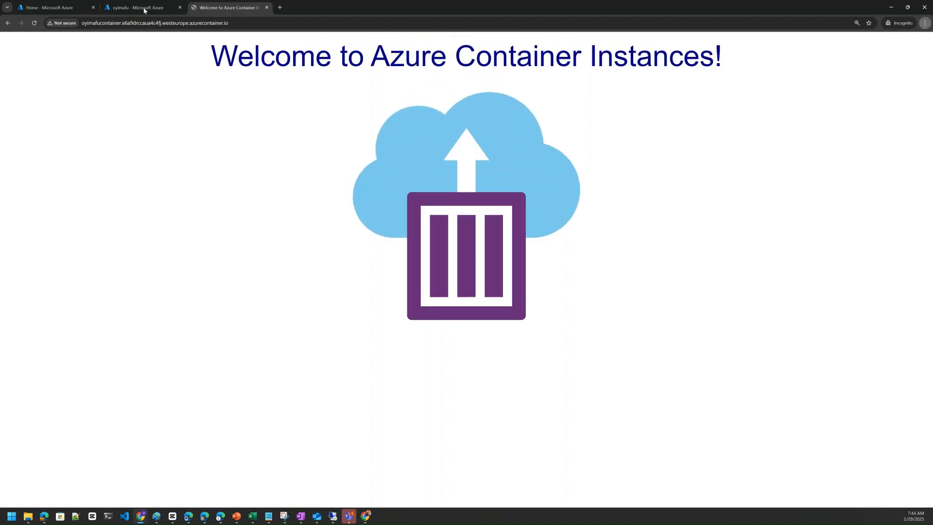
click(144, 10)
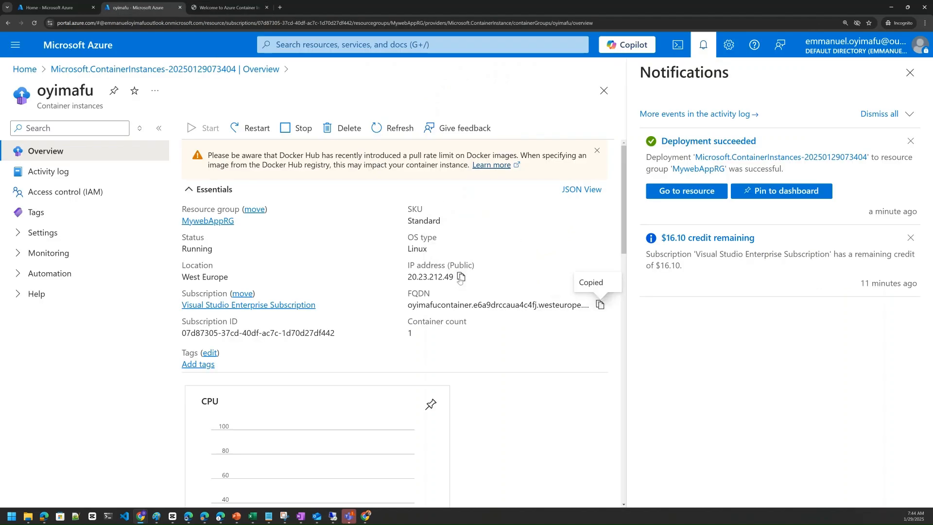
mouse_move(464, 281)
click(460, 280)
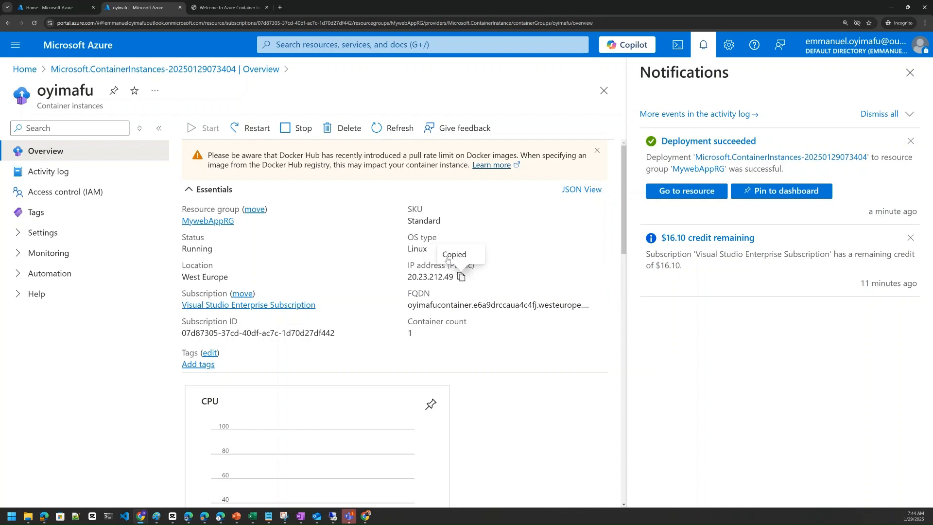
click(280, 8)
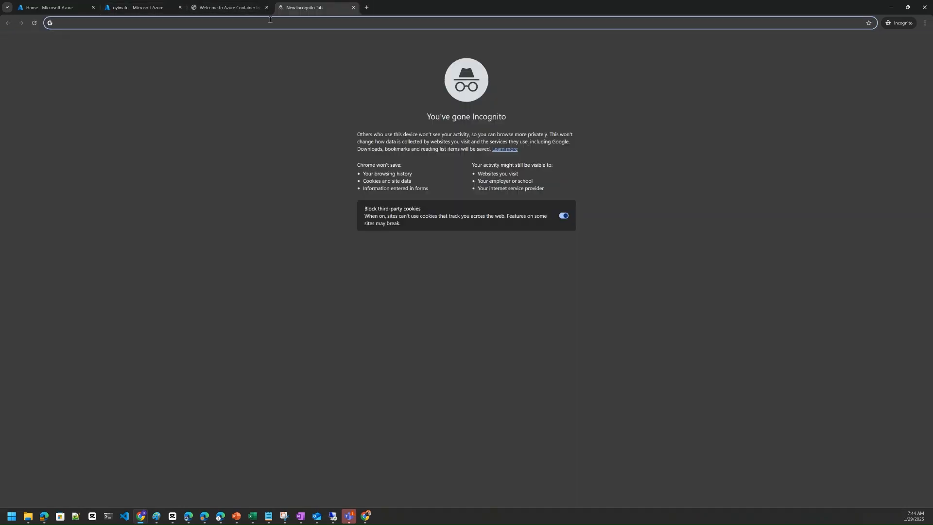
key(ctrl+v)
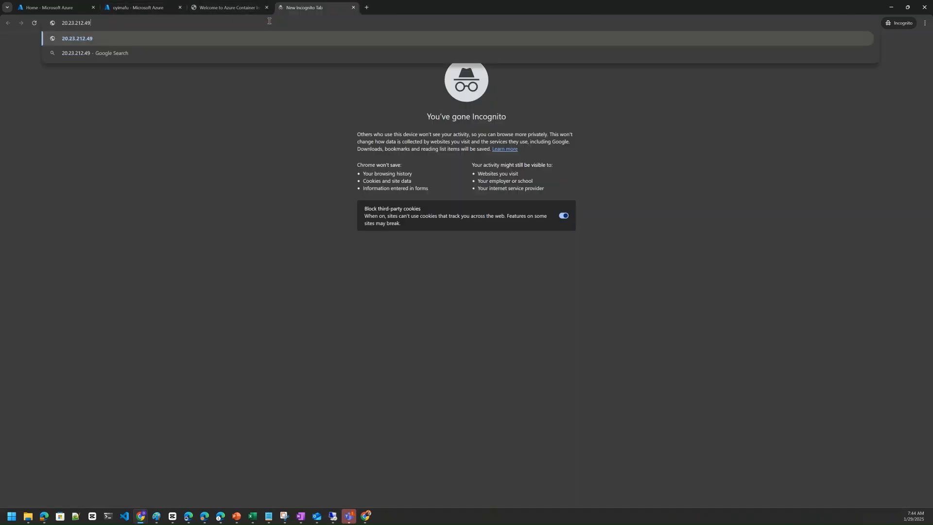
key(Return)
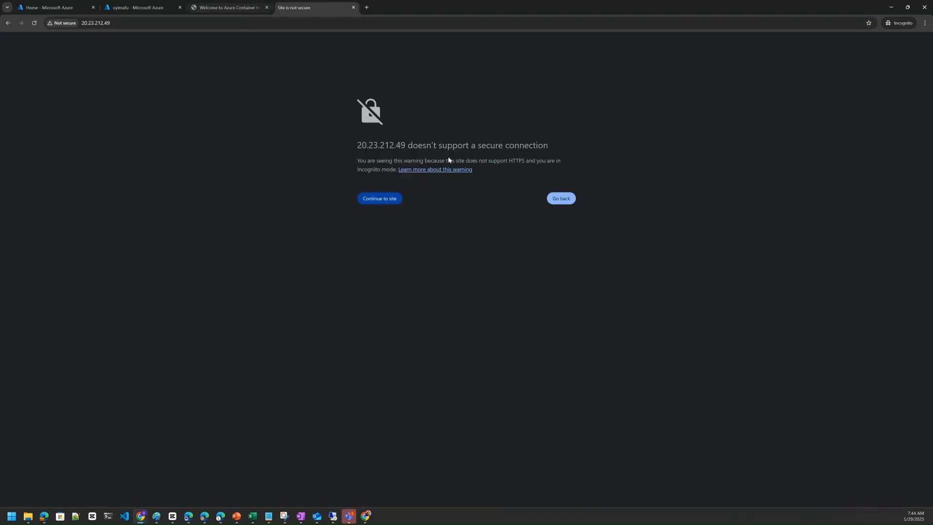
Step: Continue past the security and web protection warnings to the IP address site, and enlarge the page to 175%
click(386, 199)
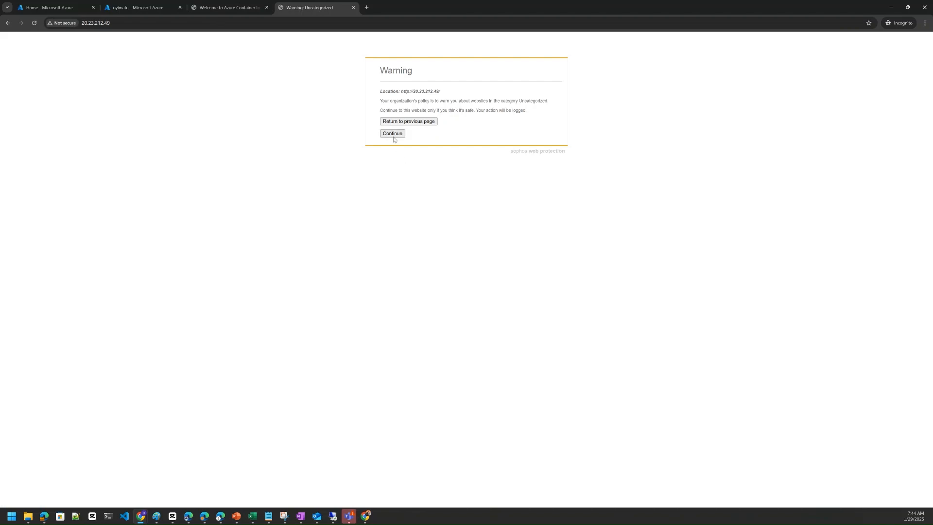
click(394, 135)
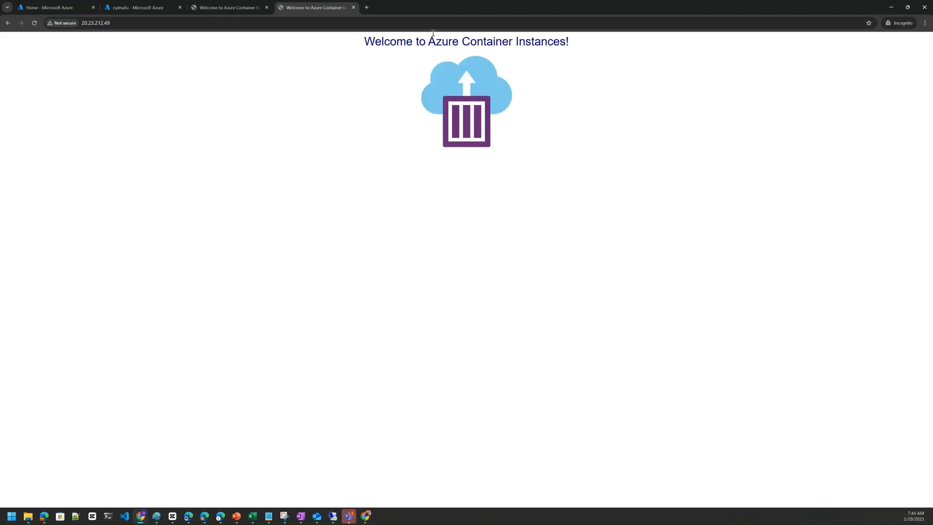
click(924, 23)
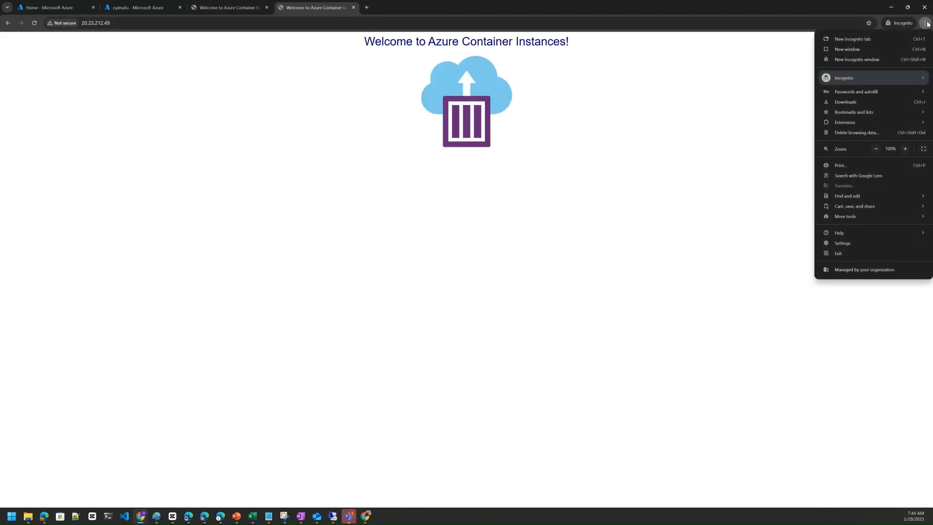
click(905, 148)
click(905, 149)
click(906, 149)
click(905, 149)
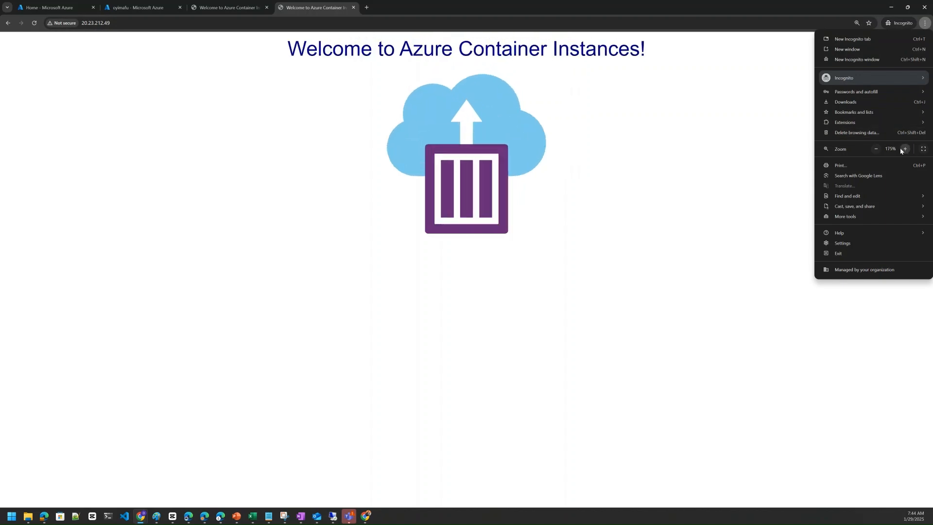
click(120, 35)
Step: Compare the welcome page opened by public IP address with the one opened by FQDN, checking both addresses
click(117, 21)
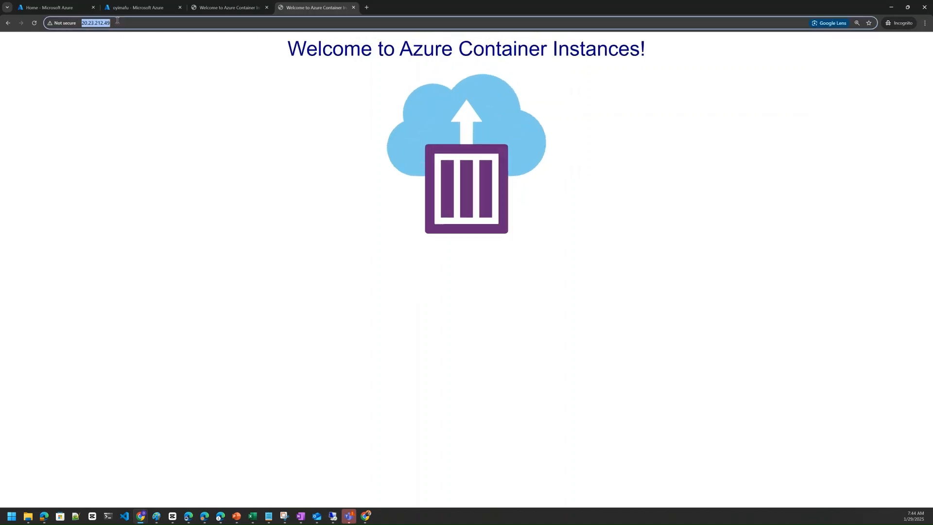
click(125, 21)
drag(113, 23, 86, 24)
drag(125, 24, 79, 25)
click(235, 9)
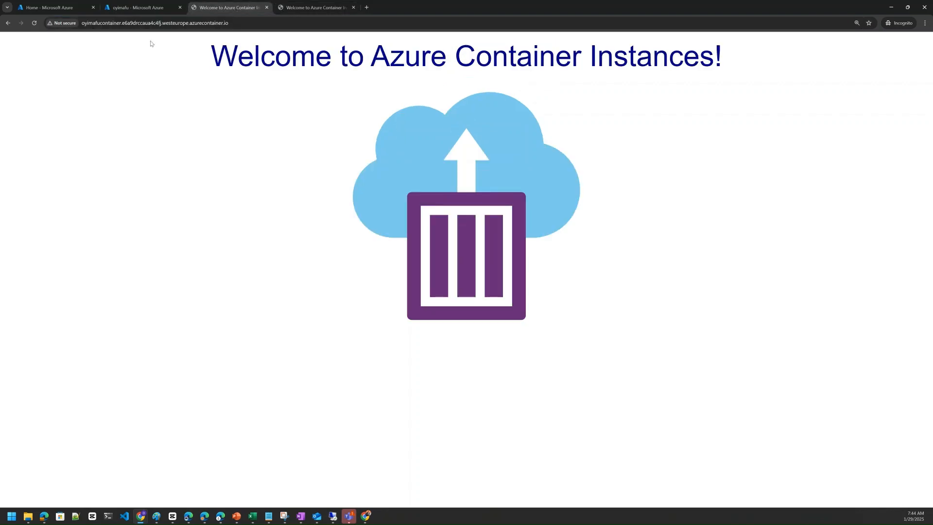
click(298, 9)
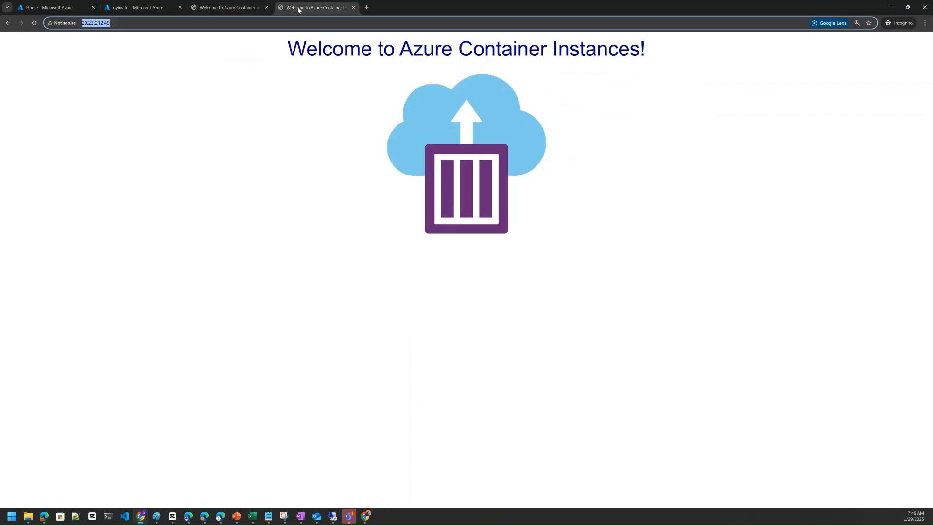
click(156, 26)
drag(139, 23, 69, 24)
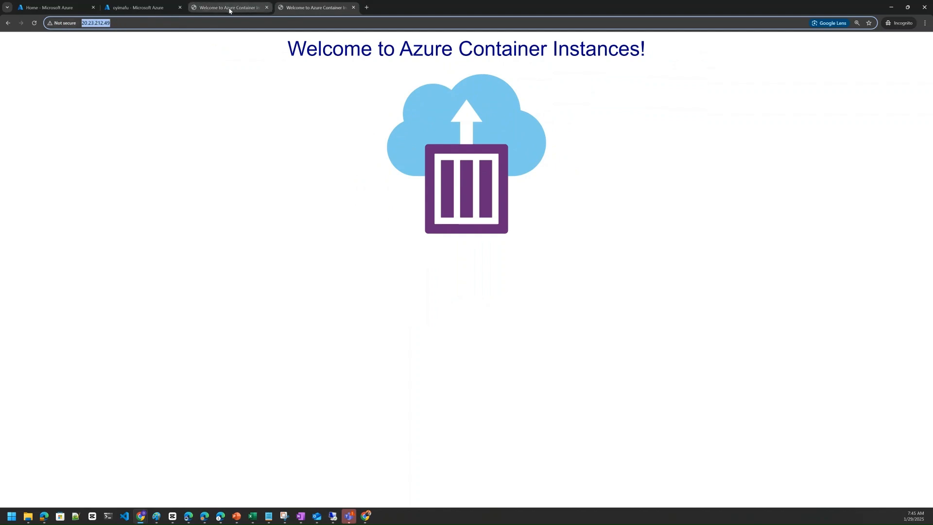
click(229, 9)
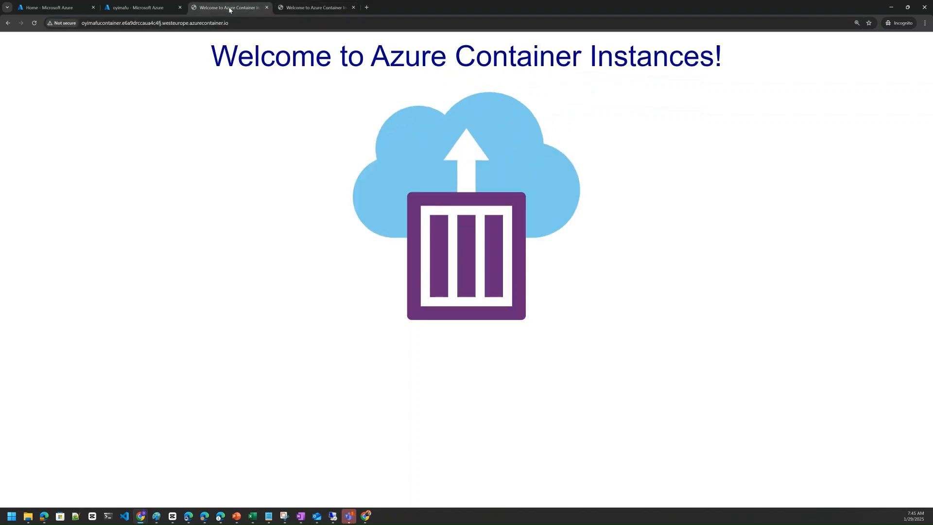
Step: Open the container instance's Containers settings, widen the Image column, and examine the container's image, state, start time and events
click(147, 8)
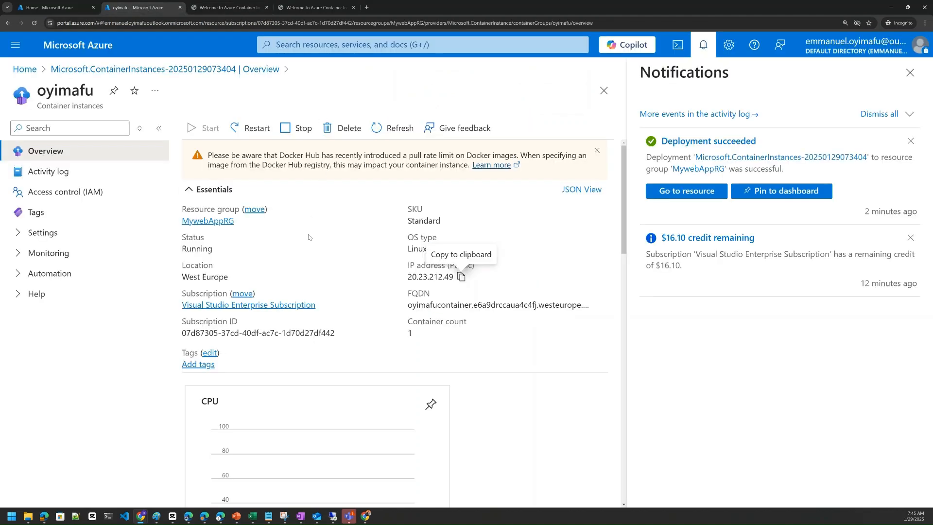
click(17, 233)
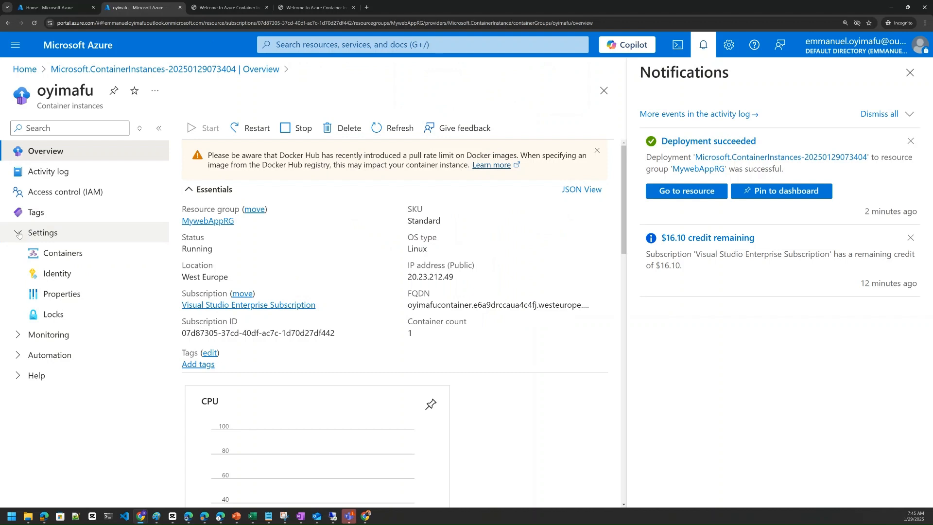
click(53, 255)
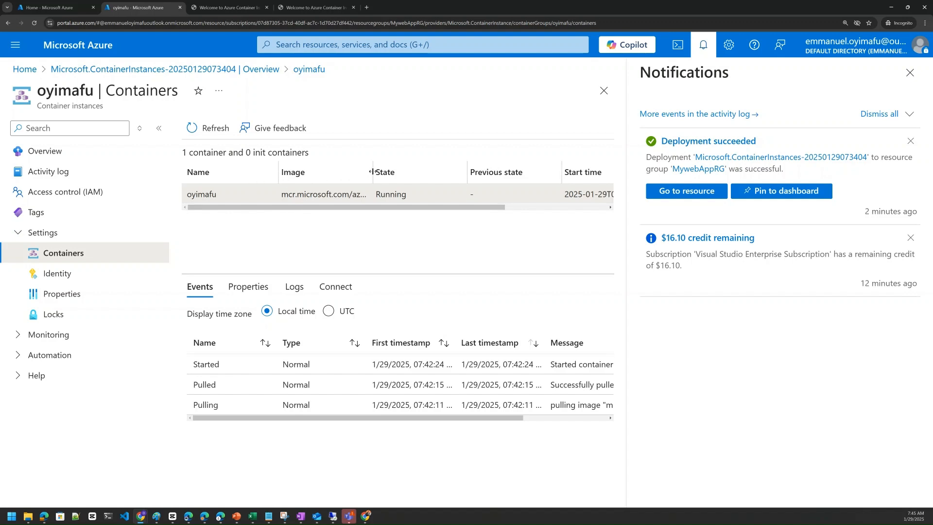
drag(372, 171, 508, 163)
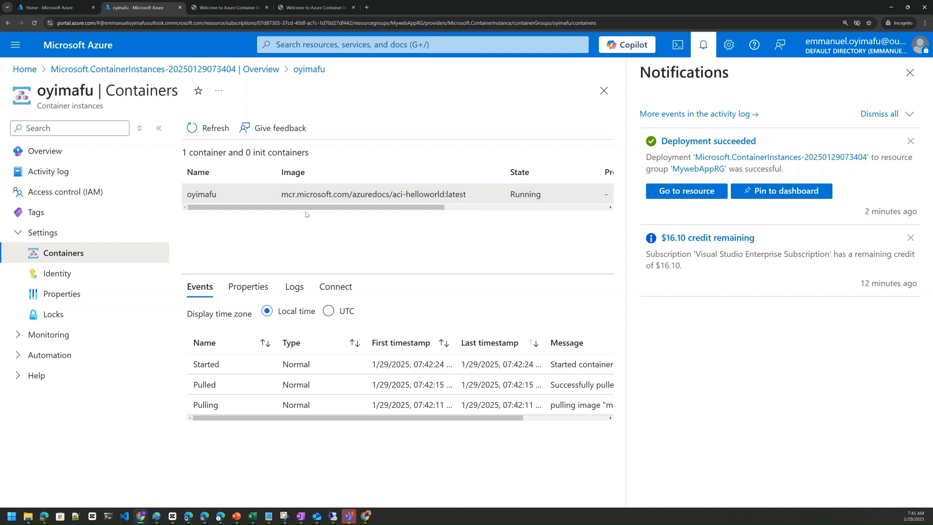
scroll(306, 214, right, 5)
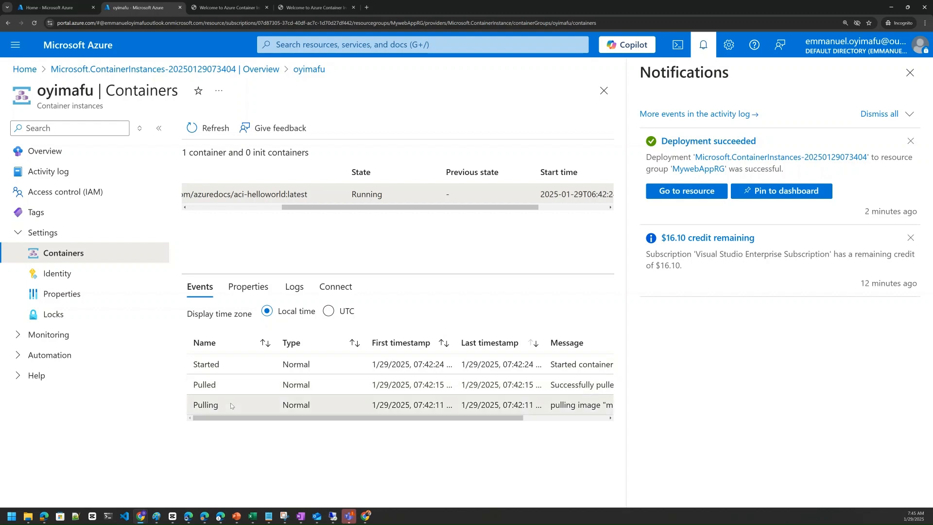
Step: Examine the container's properties, including its image, ports, CPU cores, memory, GPU settings, commands, environment variables and volumes
click(248, 286)
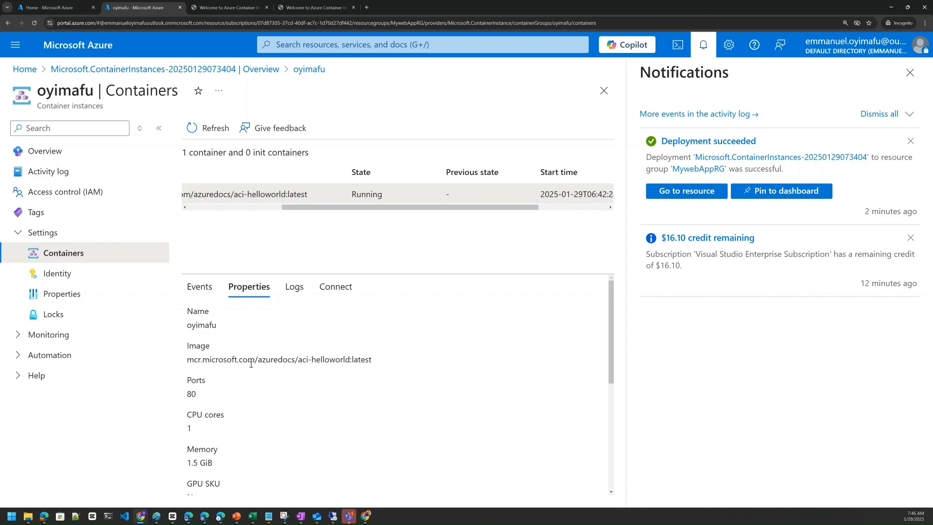
scroll(251, 392, down, 1)
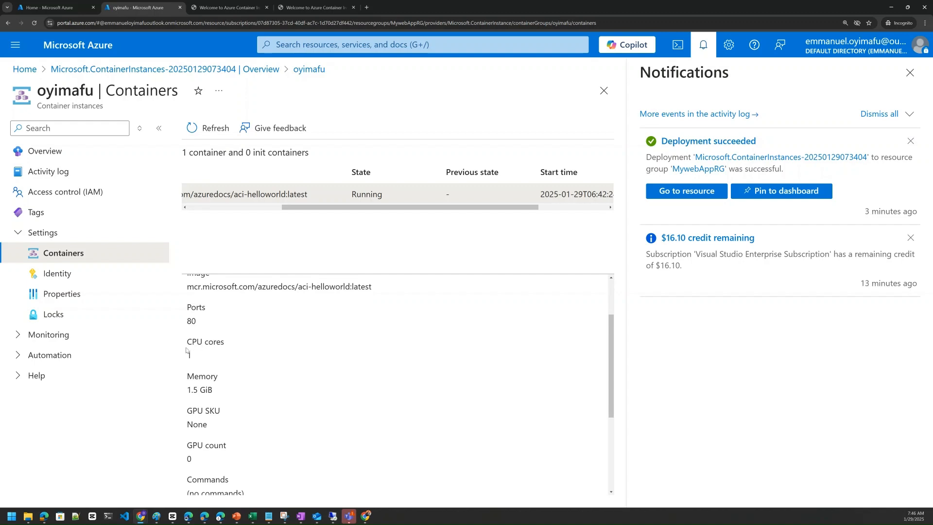
scroll(214, 383, down, 3)
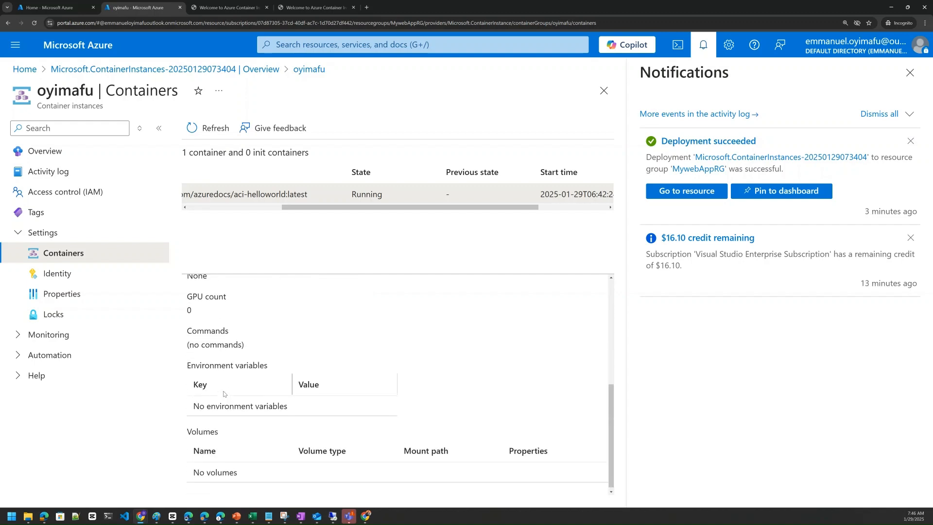
scroll(231, 385, up, 5)
Step: View the container's logs and highlight the HTTP GET request entries below the listening message
click(297, 288)
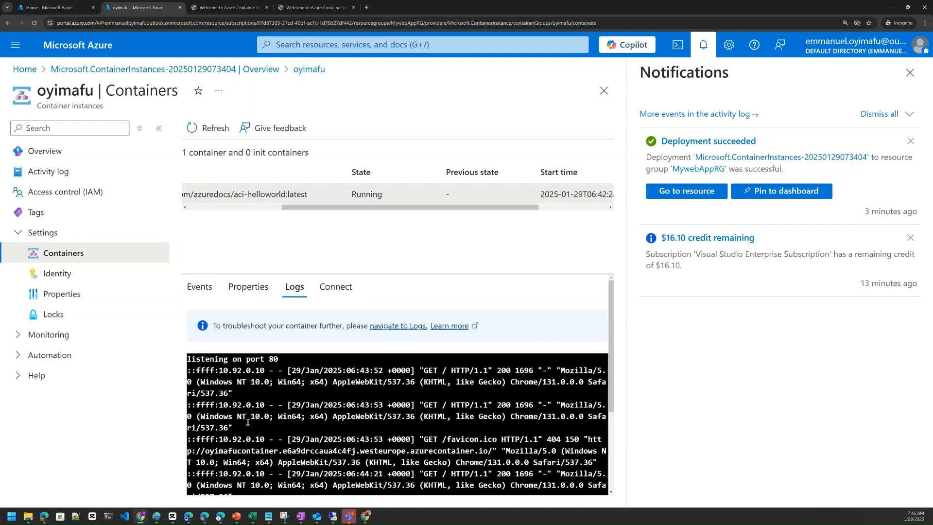
drag(248, 409, 266, 410)
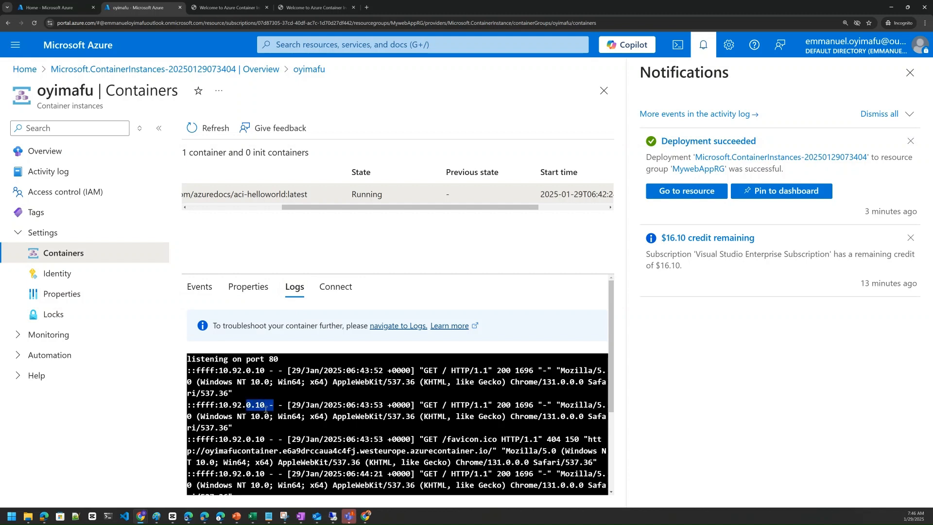
click(208, 381)
drag(197, 371, 309, 341)
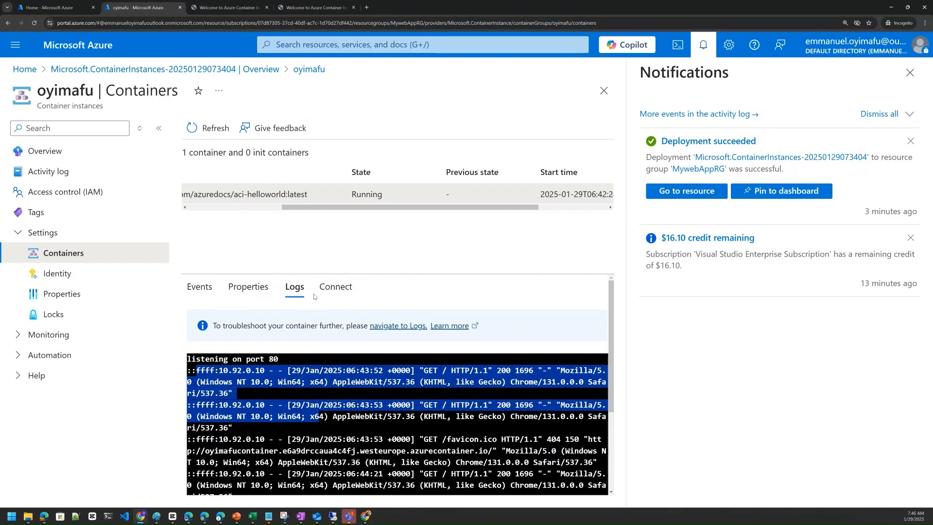
Step: Review the container's connection options and select the Custom start up command without connecting
click(328, 299)
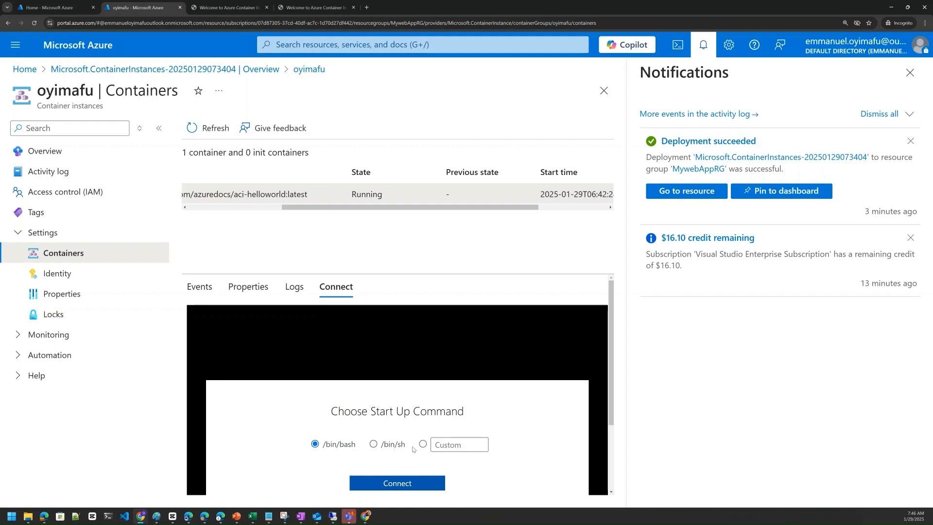
click(423, 444)
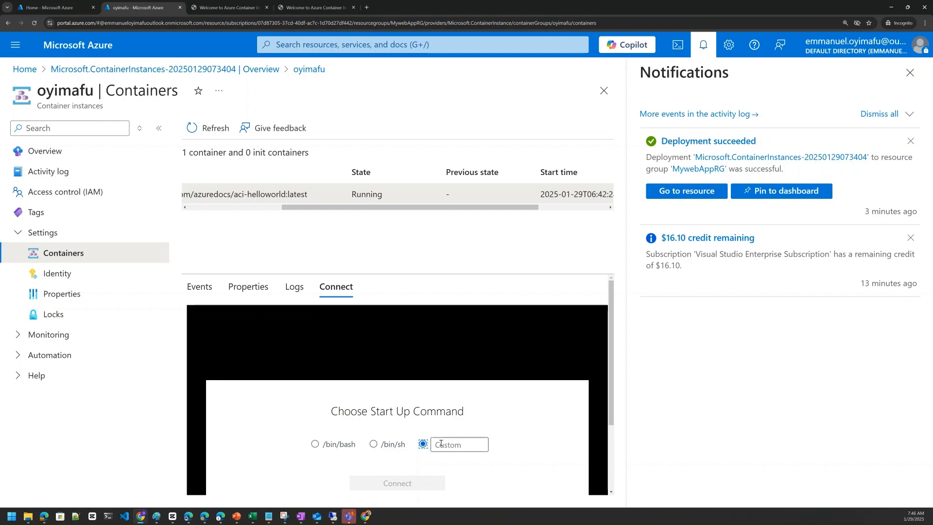
scroll(363, 397, down, 2)
scroll(344, 383, up, 2)
Step: Check the container instance's system assigned and user assigned identity settings, and read through its full properties from OS type to subscription ID
click(51, 274)
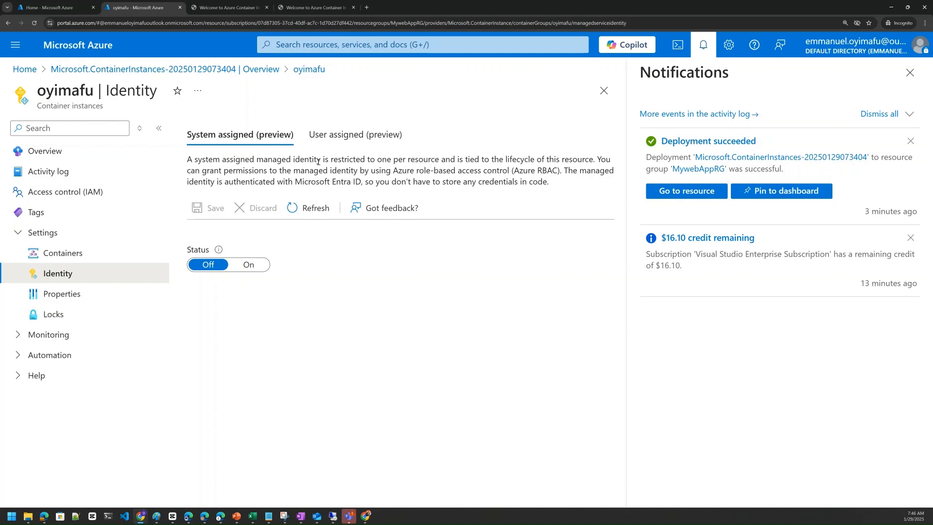
click(344, 138)
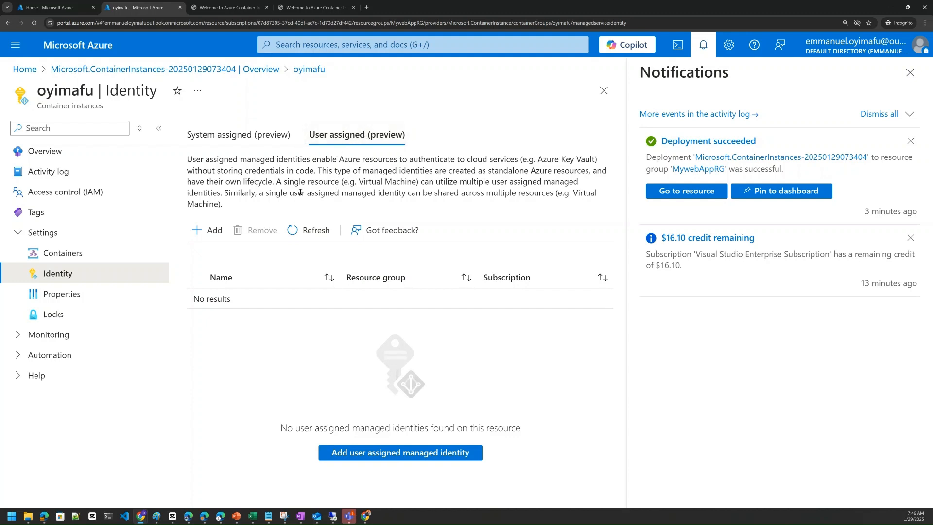
click(67, 299)
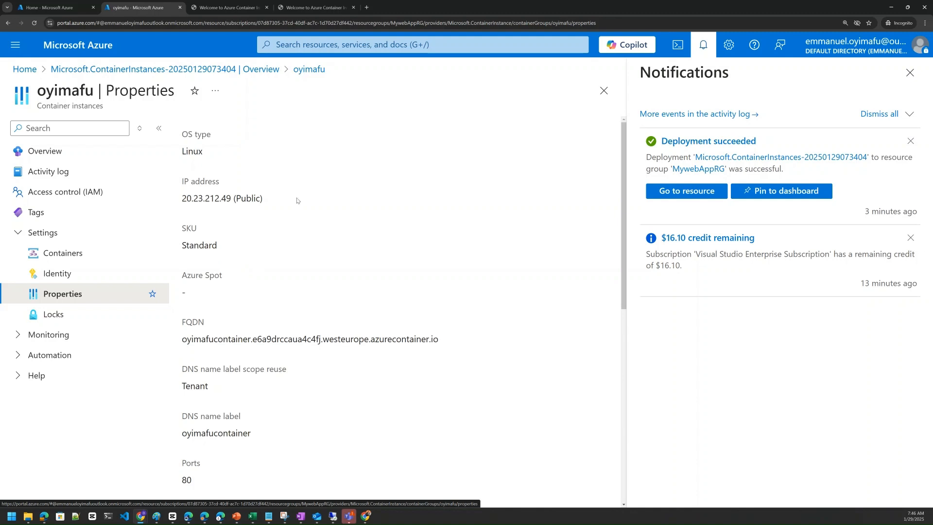
scroll(189, 239, down, 1)
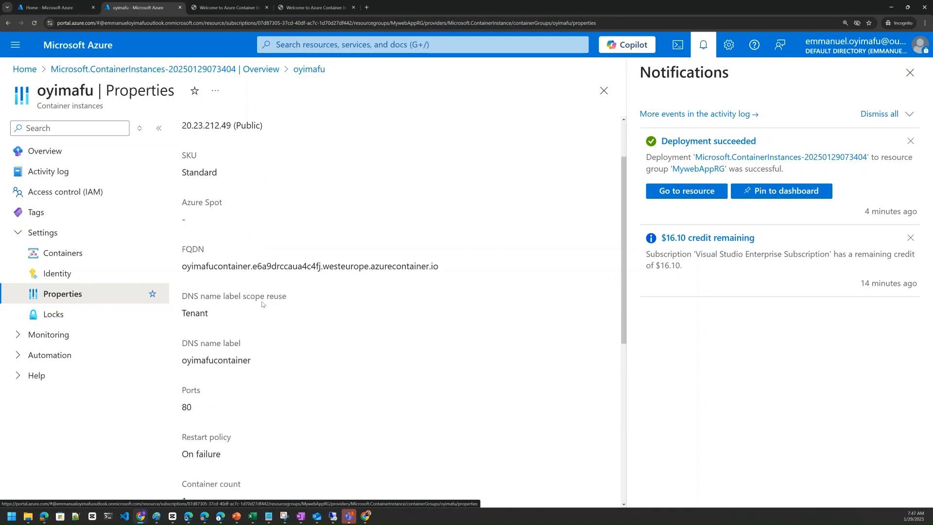
scroll(248, 306, down, 1)
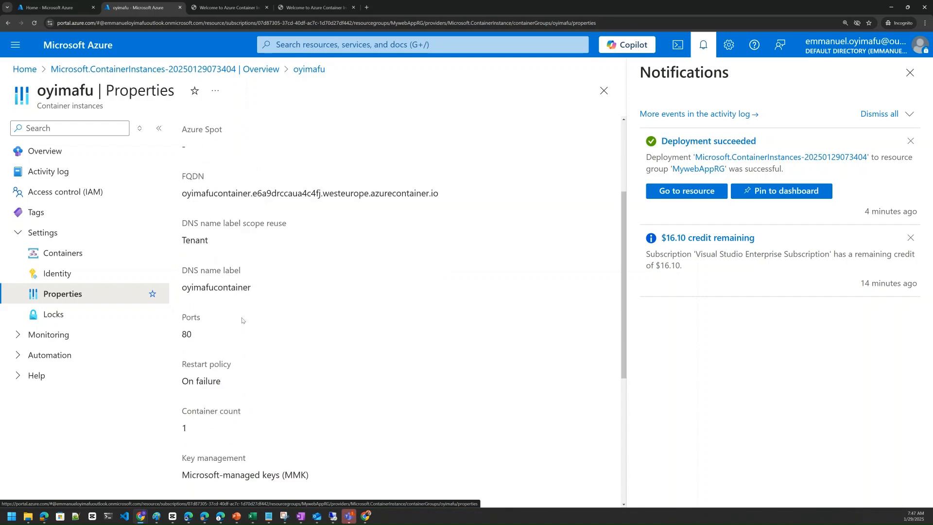
scroll(244, 321, down, 3)
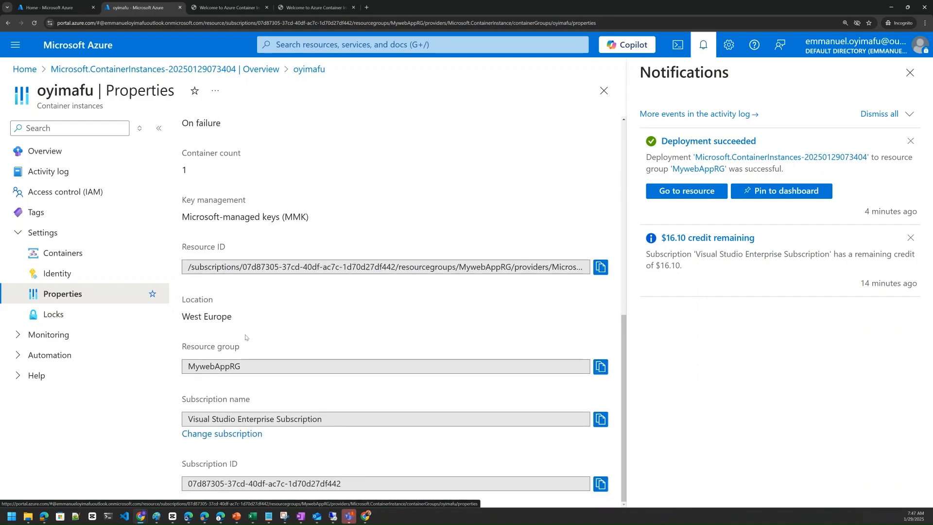
scroll(247, 331, up, 3)
scroll(248, 332, up, 3)
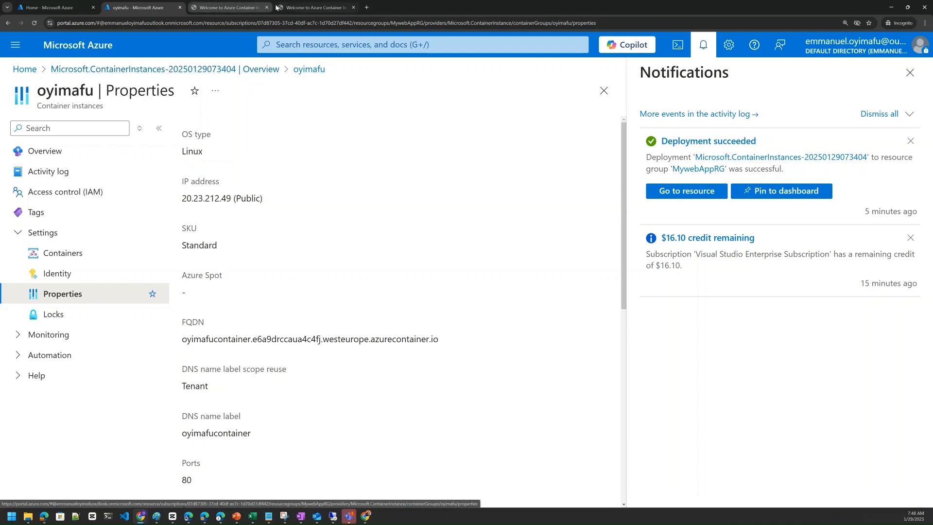
Step: Revisit the container's welcome page opened by public IP address and the one opened by FQDN
click(293, 8)
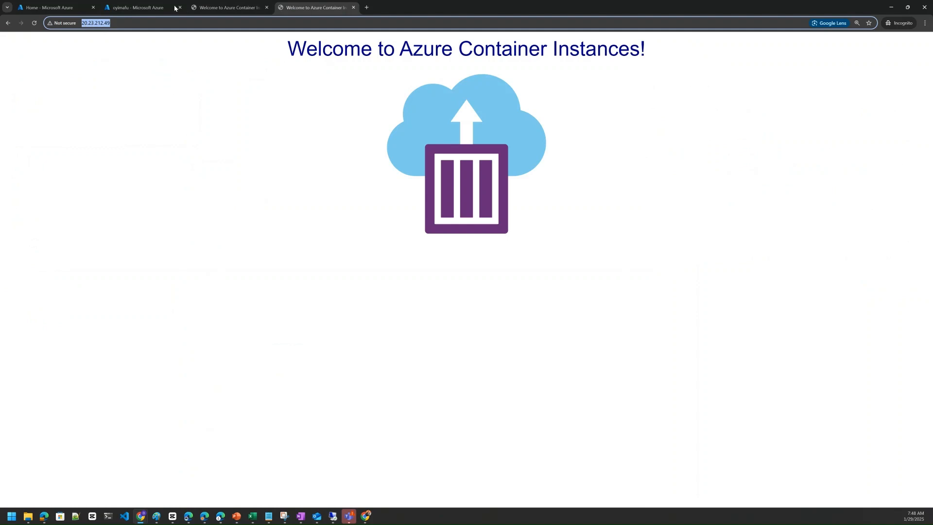
click(226, 8)
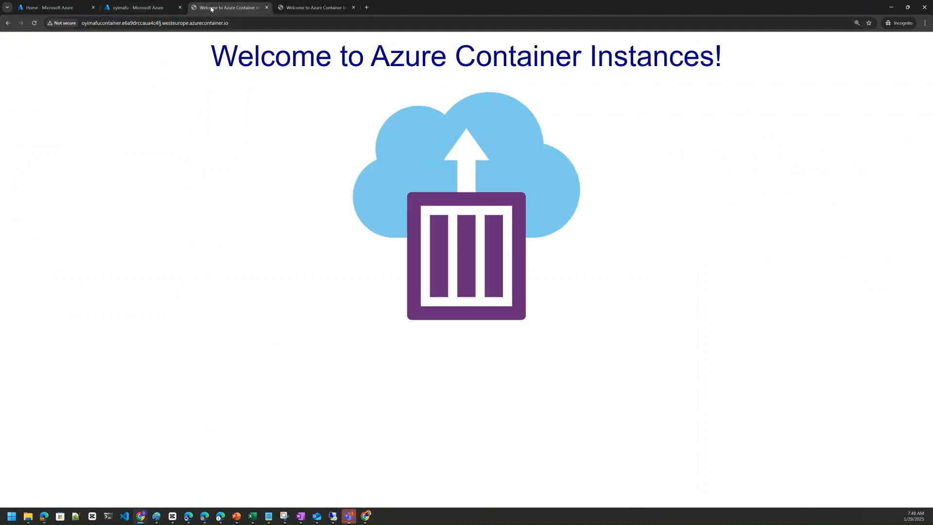